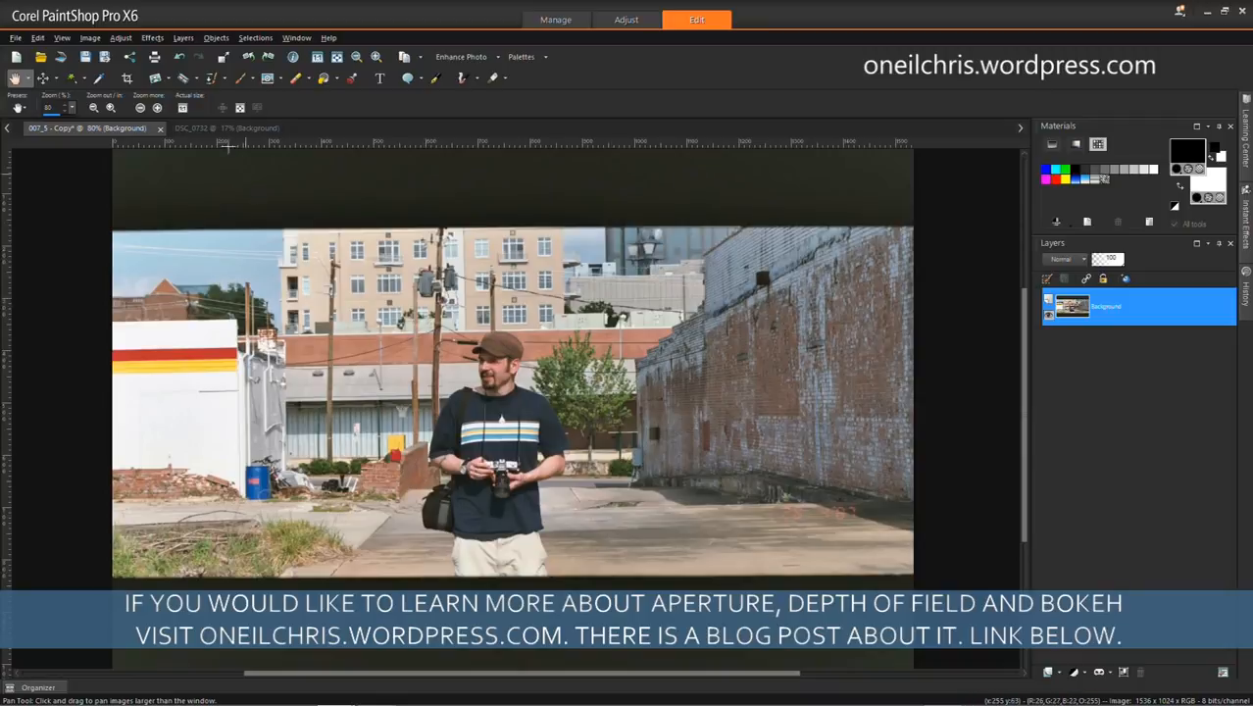
# - Duplicate the Background layer of the 007_5 - Copy photo and rename the duplicate as blur background
pyautogui.click(208, 127)
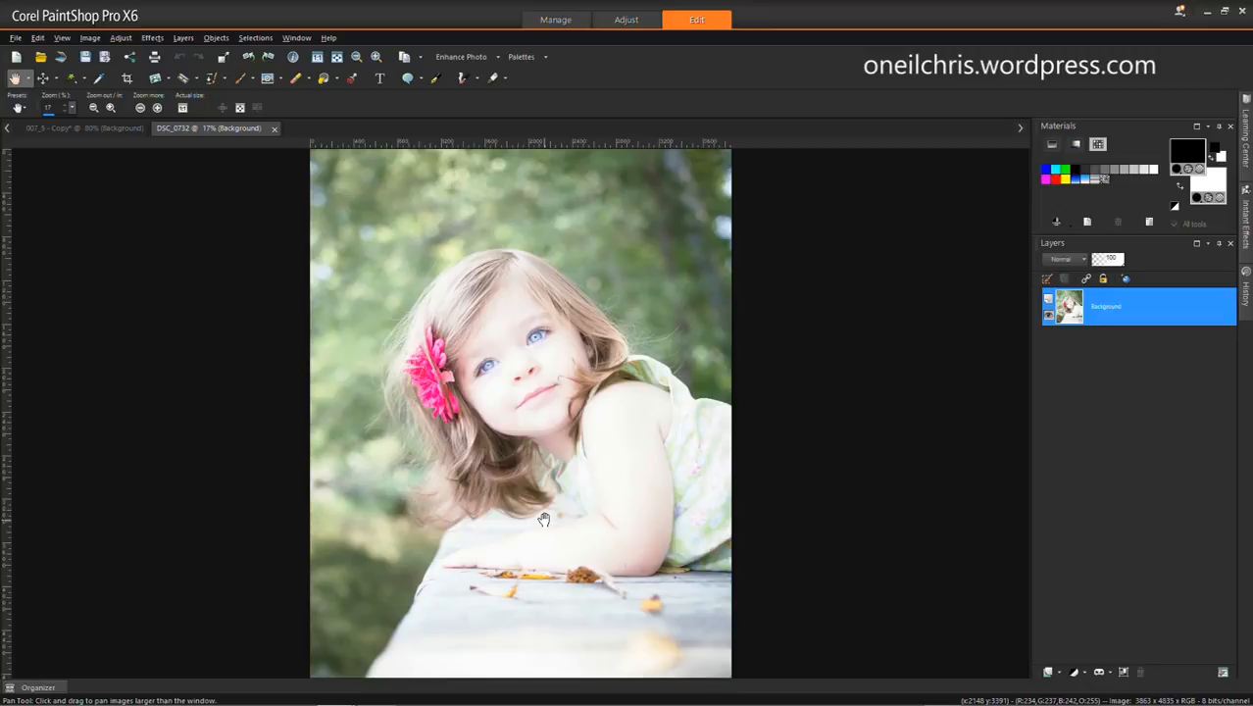
pyautogui.click(98, 128)
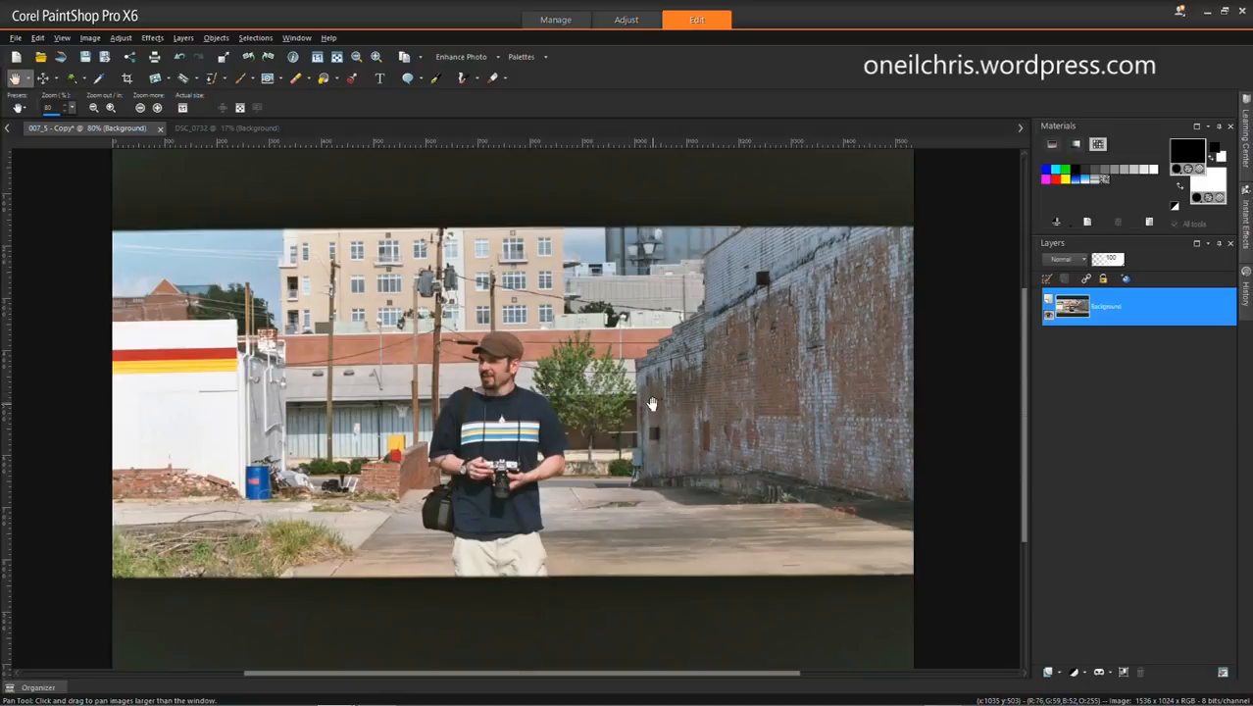
pyautogui.hotkey('ctrl', 'shift', 'd')
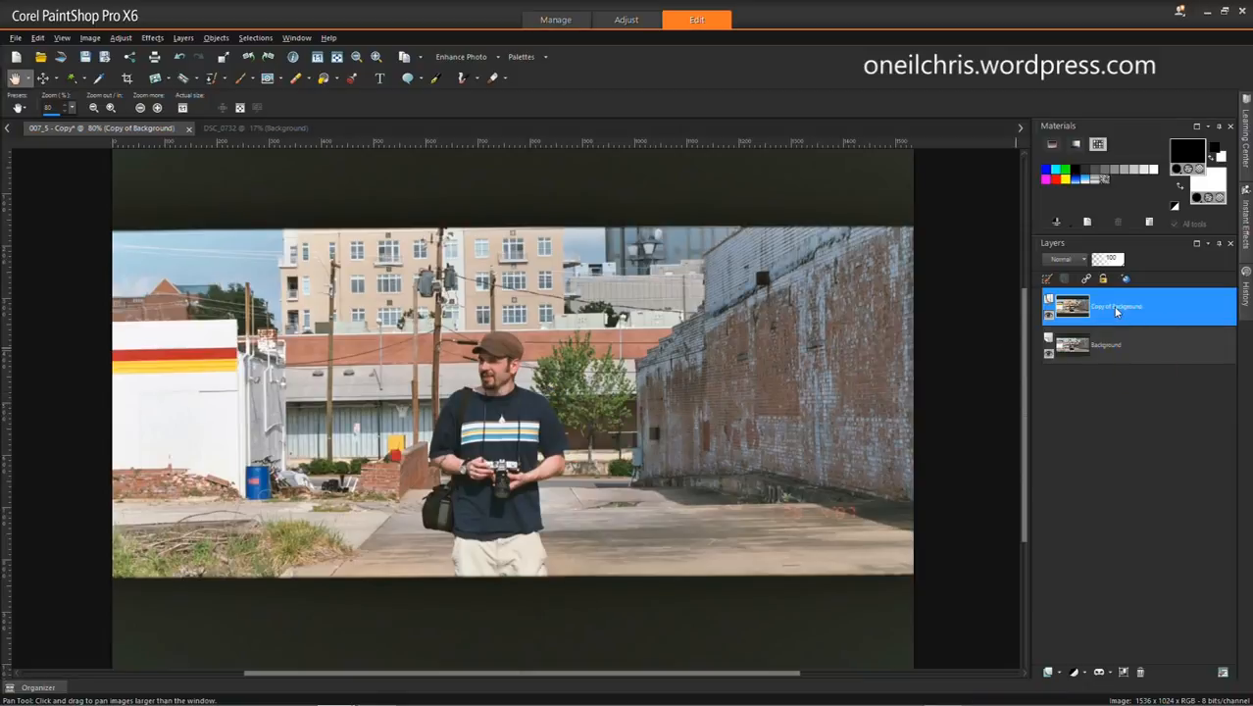
pyautogui.moveTo(1116, 311)
pyautogui.doubleClick(1118, 307)
pyautogui.write('blur background')
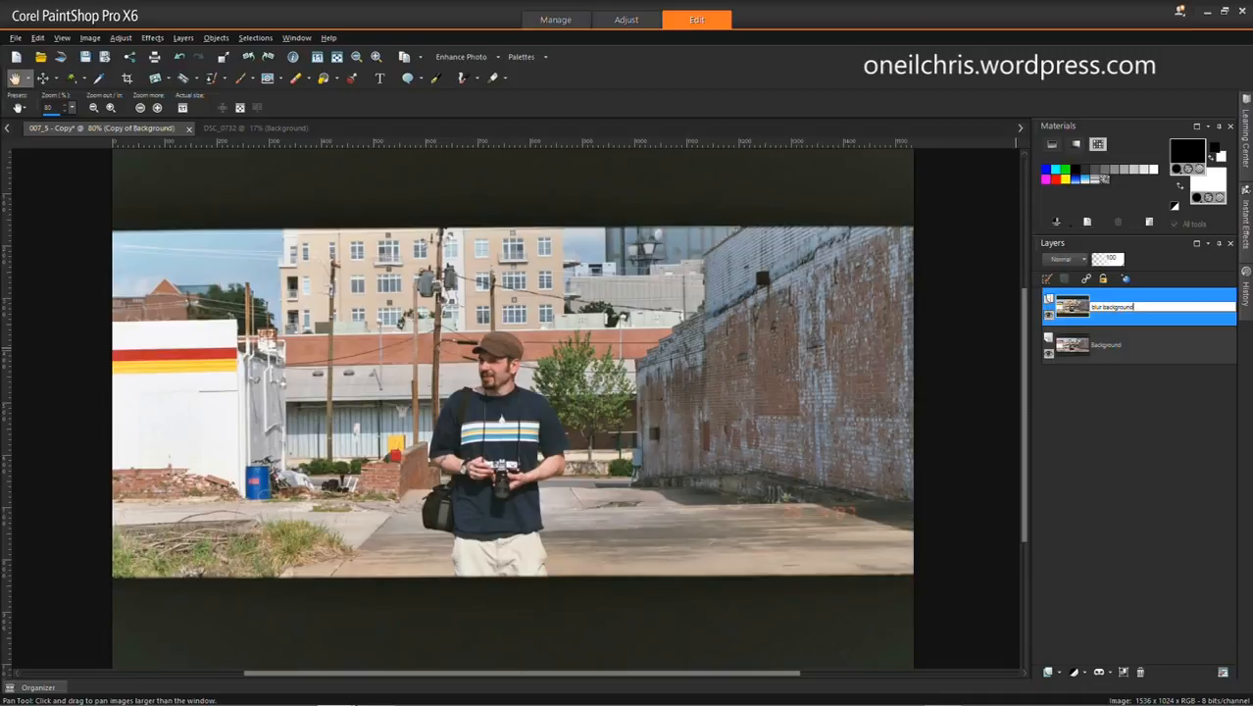
pyautogui.press('Return')
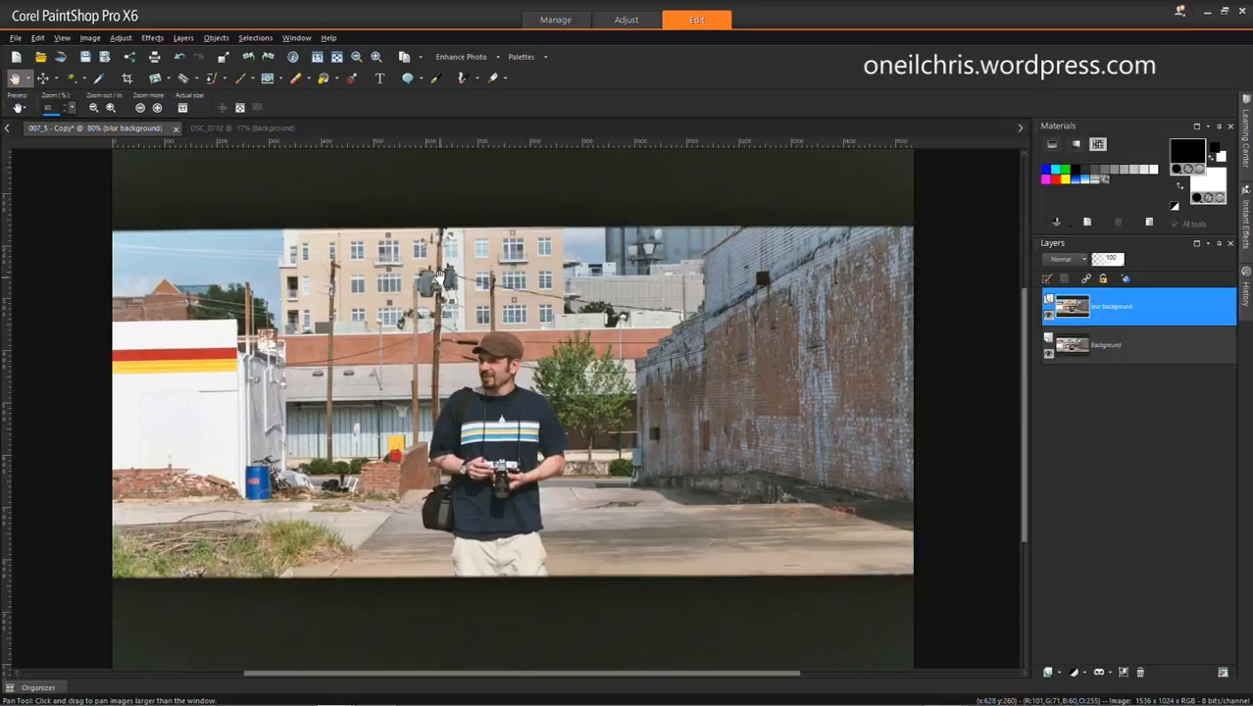
# - Try a Depth of Field effect on the blur background layer, previewed on the image, with a circular focus area around the man
pyautogui.click(119, 37)
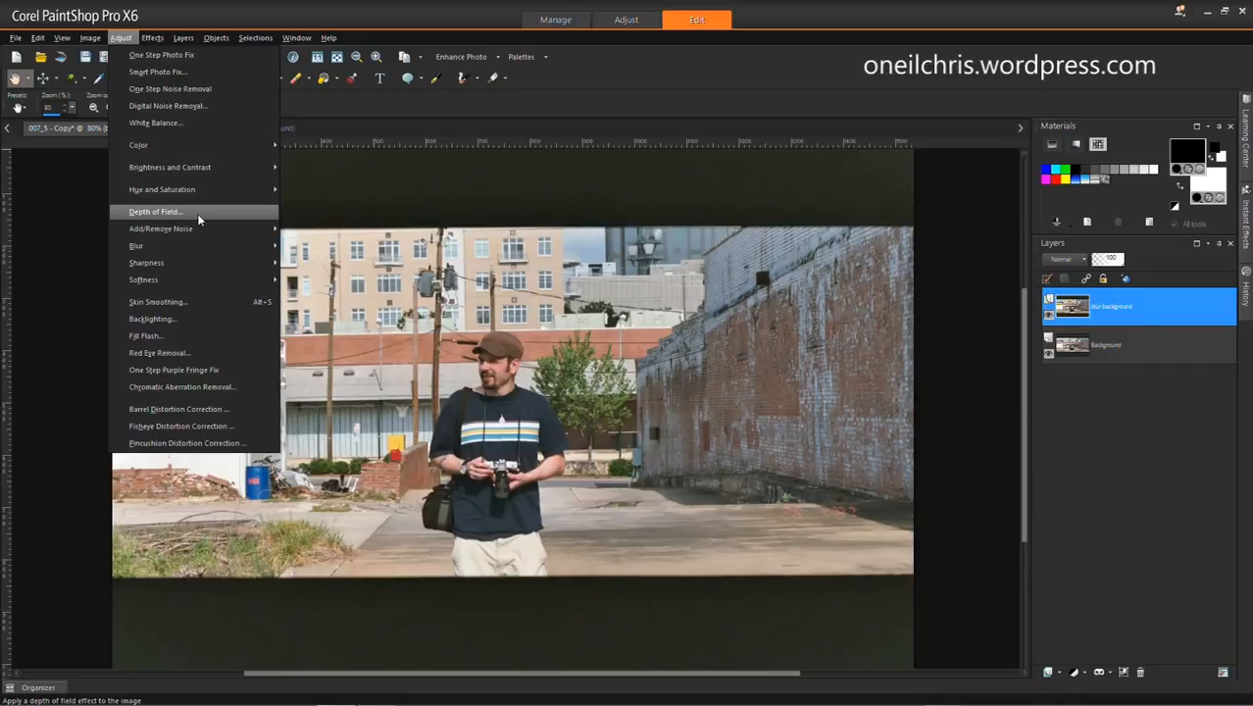
pyautogui.click(186, 211)
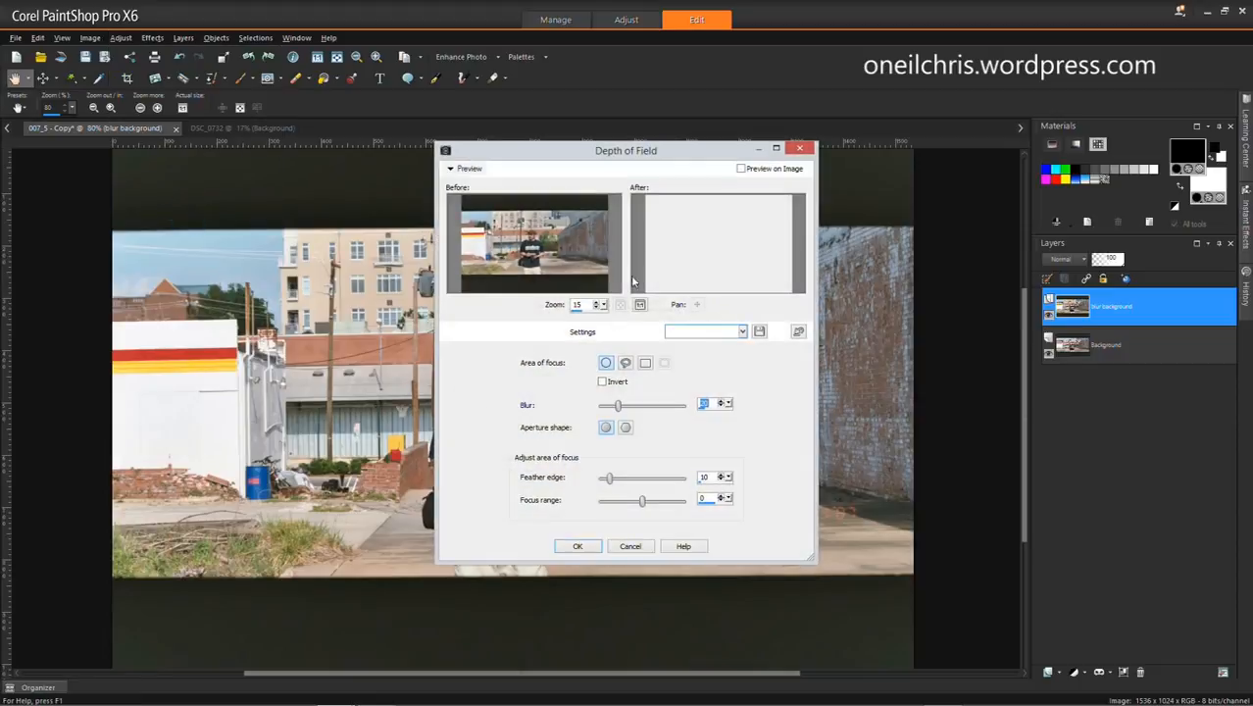
pyautogui.moveTo(604, 157); pyautogui.dragTo(833, 143)
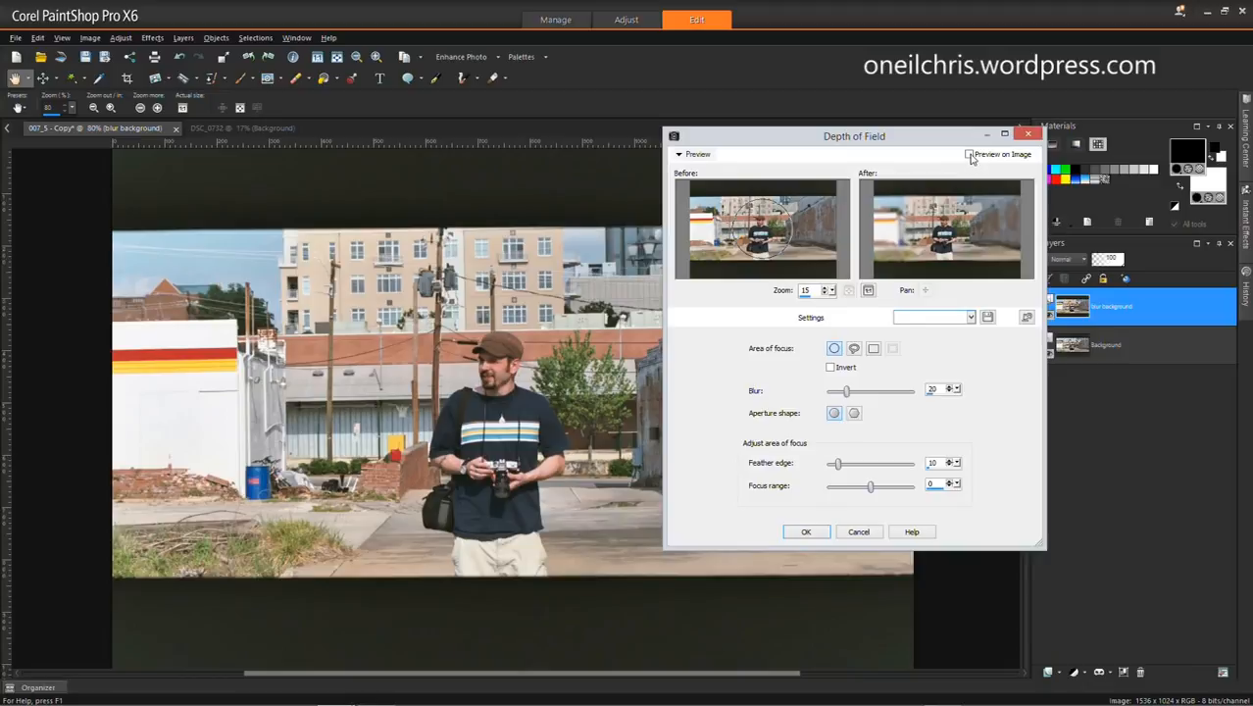
pyautogui.click(970, 154)
pyautogui.moveTo(776, 145); pyautogui.dragTo(837, 151)
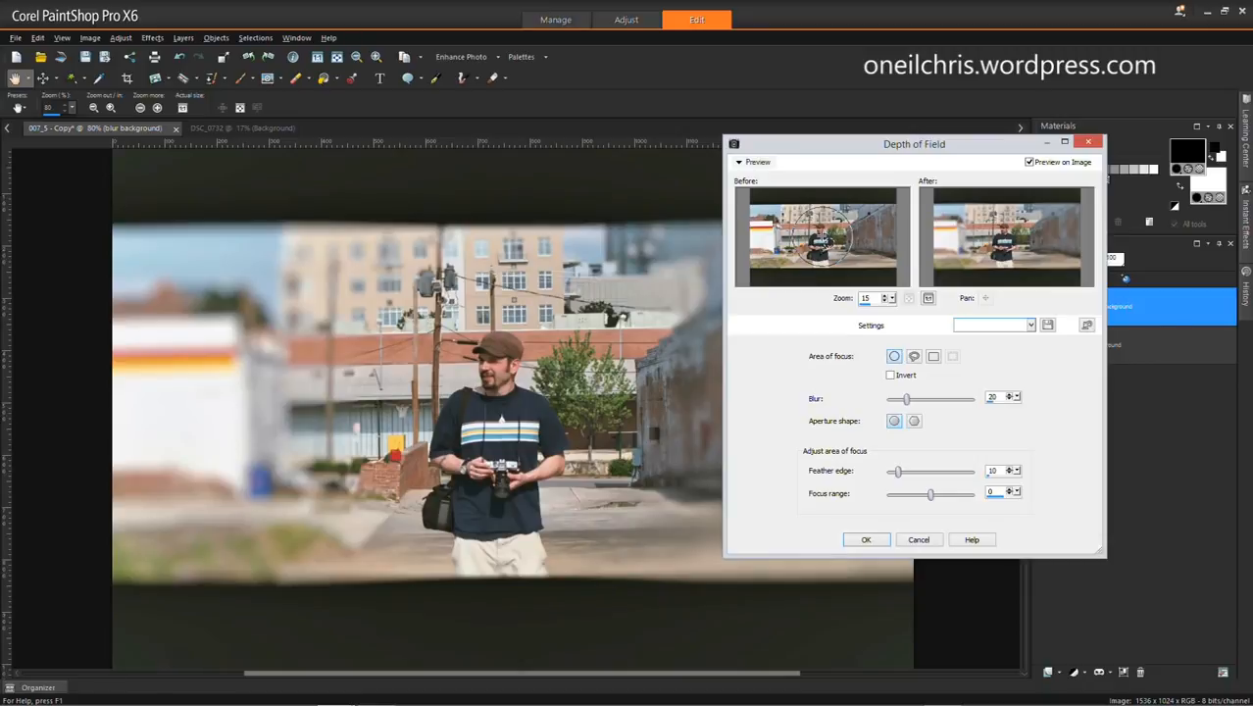
pyautogui.moveTo(822, 236); pyautogui.dragTo(848, 278)
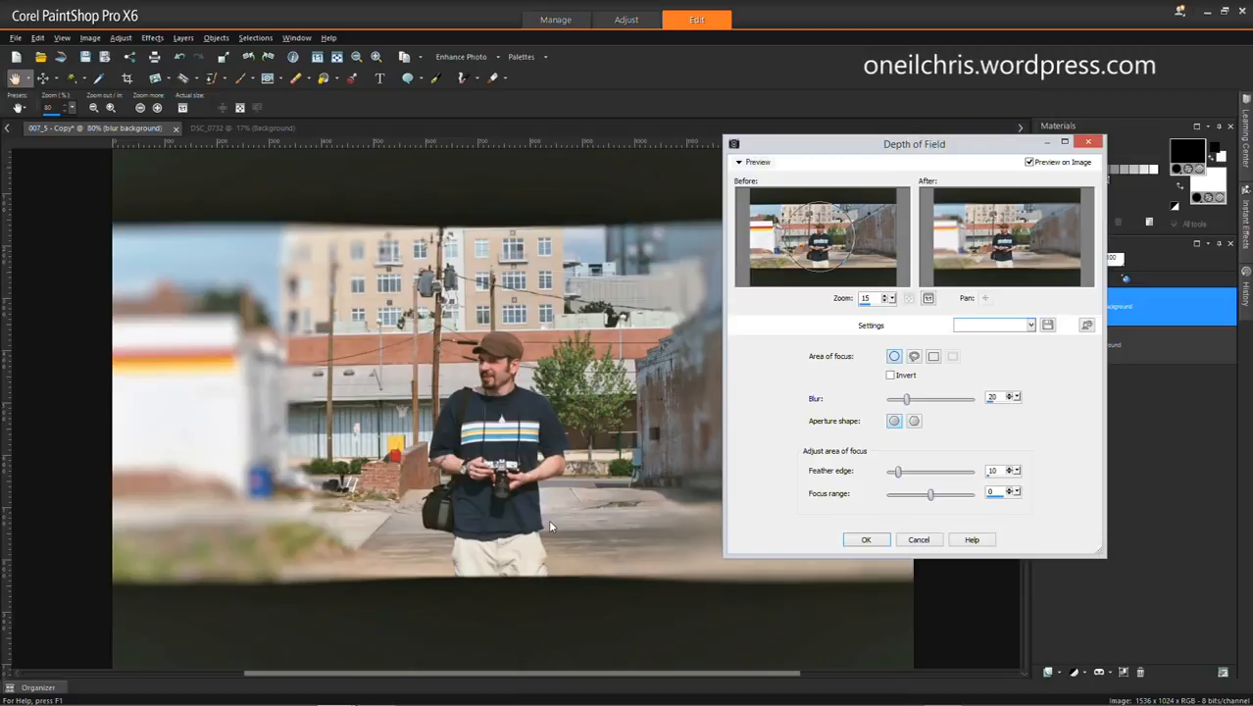
# - Outline the man loosely with a freehand area of focus and set the depth-of-field blur to 6
pyautogui.click(914, 356)
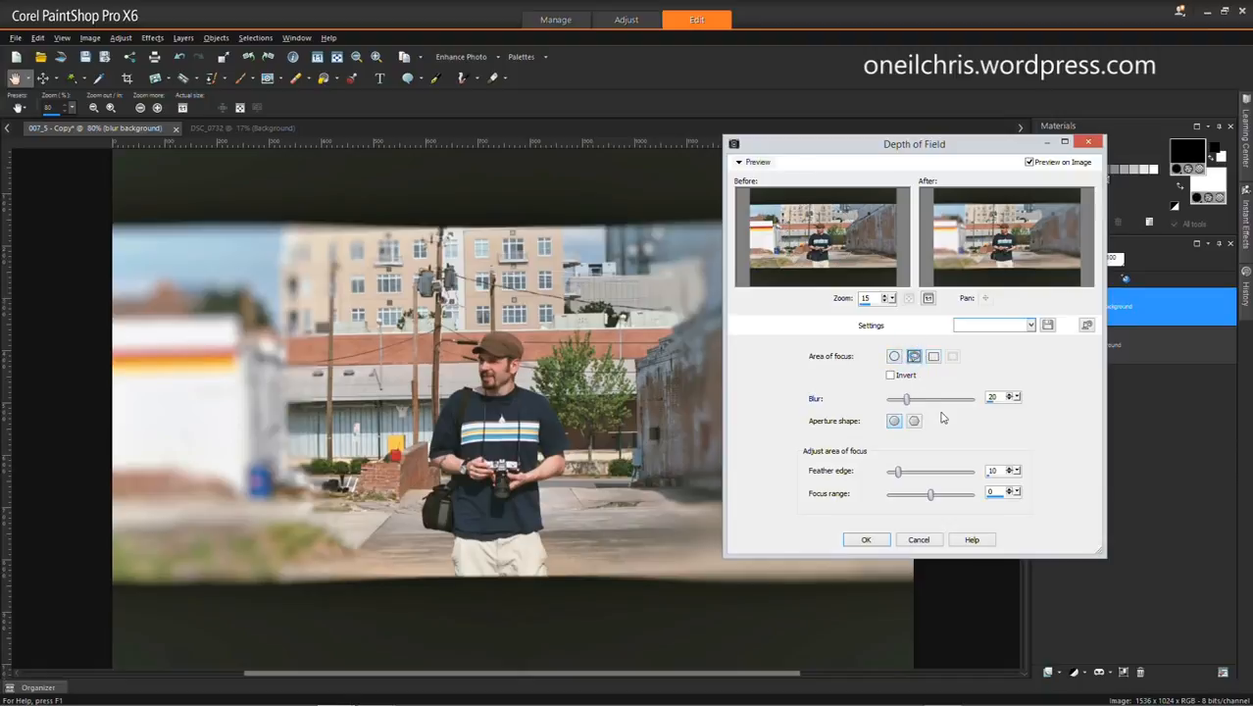
pyautogui.click(914, 359)
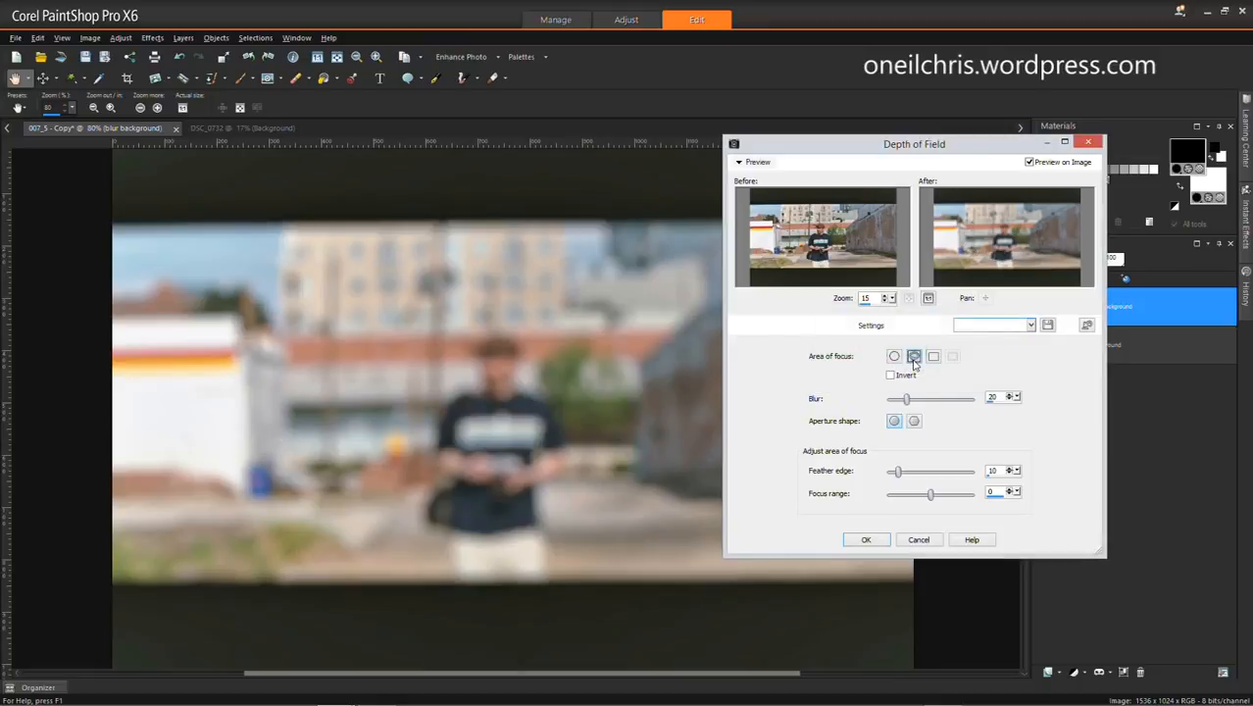
pyautogui.moveTo(810, 208)
pyautogui.mouseDown()
pyautogui.moveTo(813, 273)
pyautogui.moveTo(839, 271)
pyautogui.moveTo(850, 249)
pyautogui.moveTo(814, 214)
pyautogui.mouseUp()
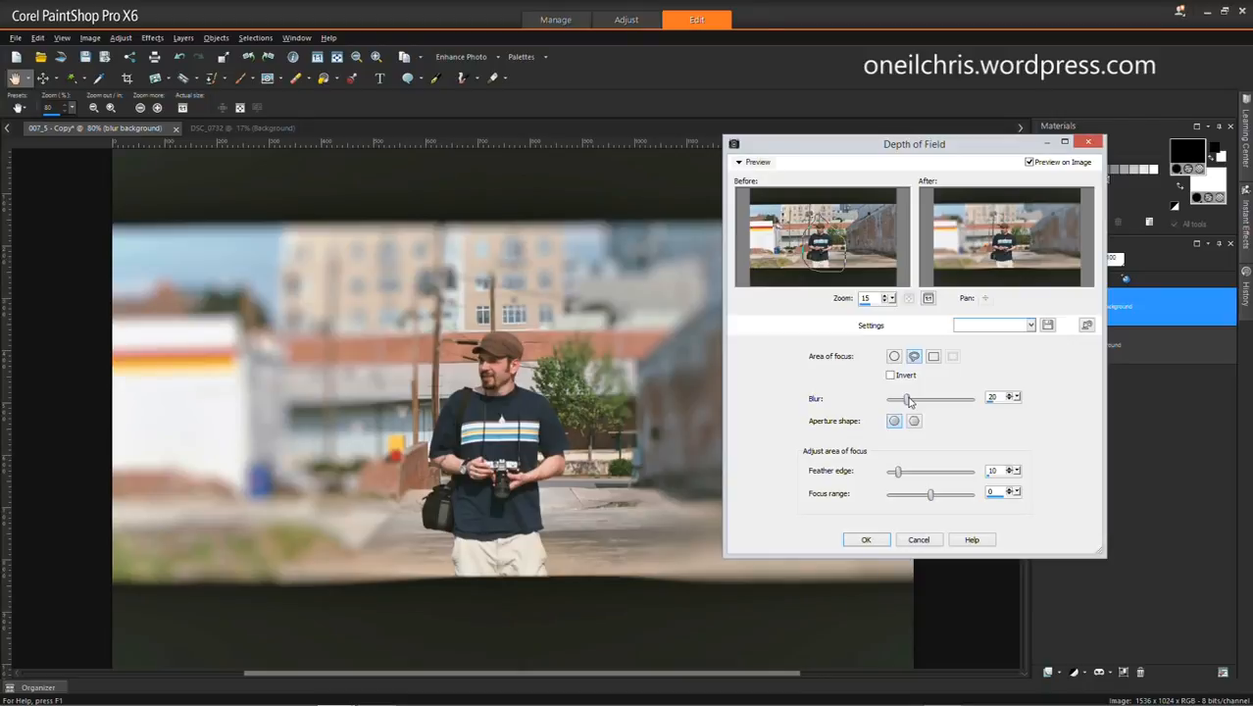
pyautogui.moveTo(909, 400); pyautogui.dragTo(943, 400)
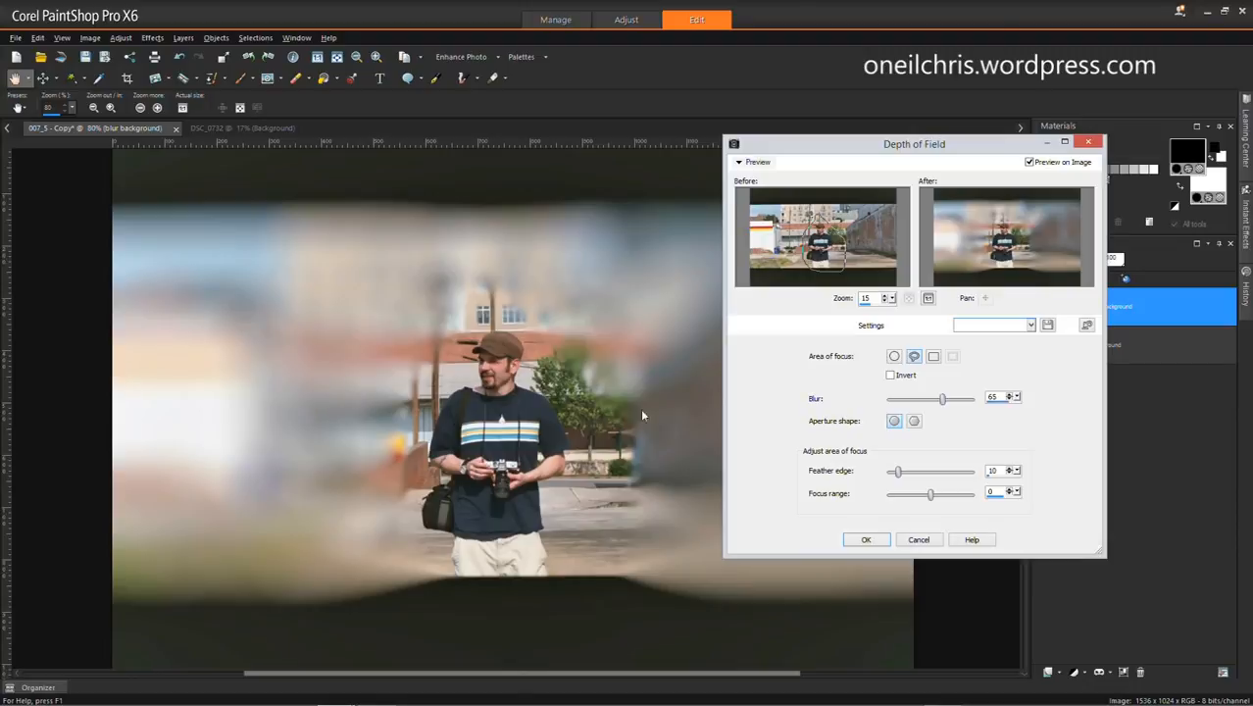
pyautogui.moveTo(942, 400); pyautogui.dragTo(898, 401)
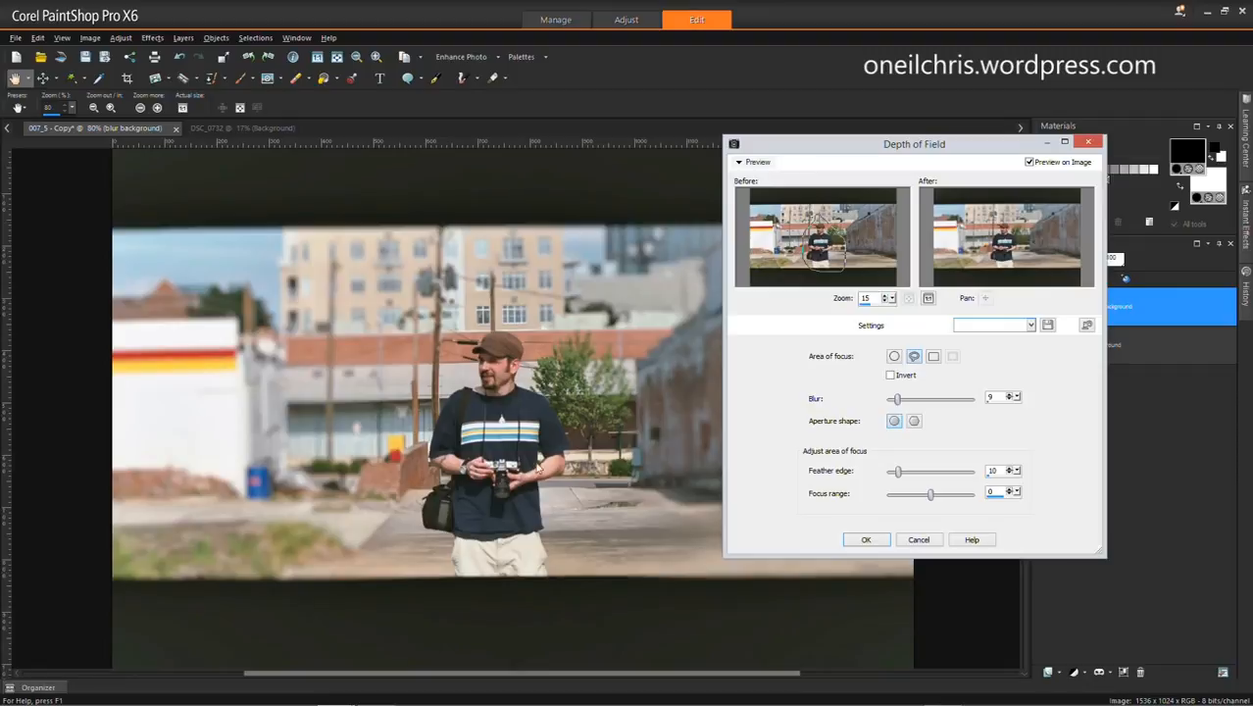
pyautogui.moveTo(898, 401); pyautogui.dragTo(894, 402)
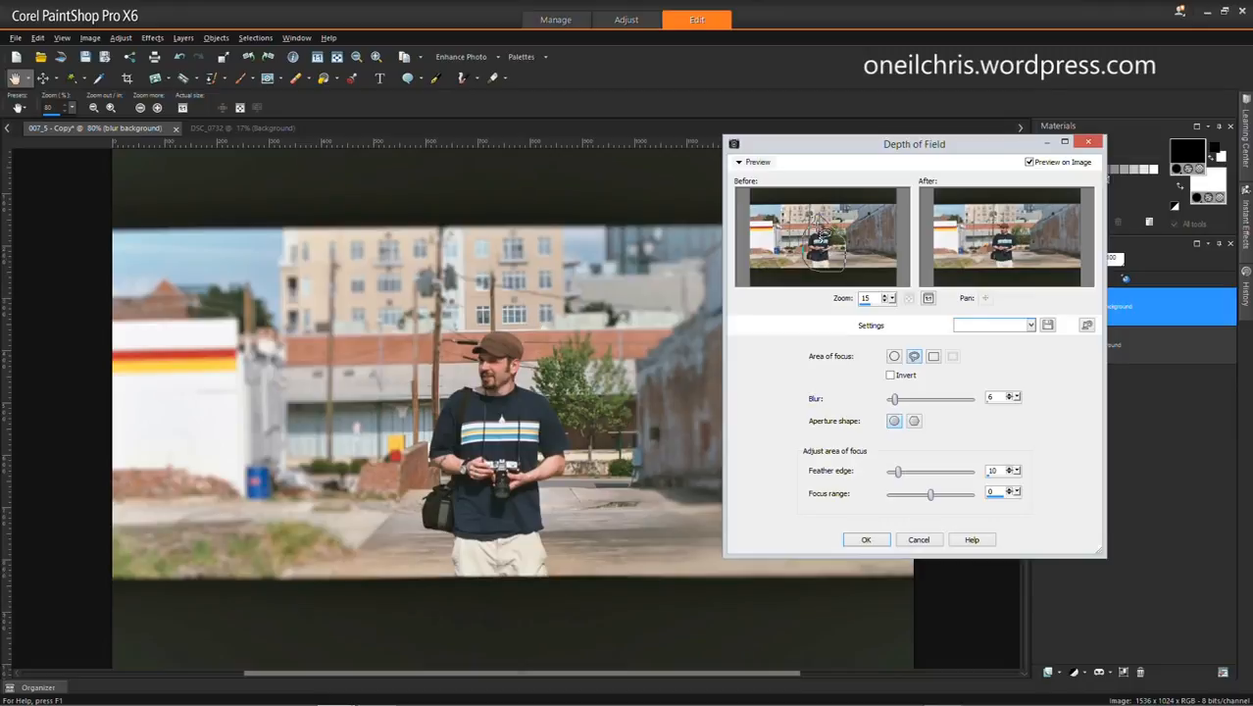
# - Redraw the freehand focus area closely around the man in the enlarged preview and reduce the blur to 3
pyautogui.click(1065, 143)
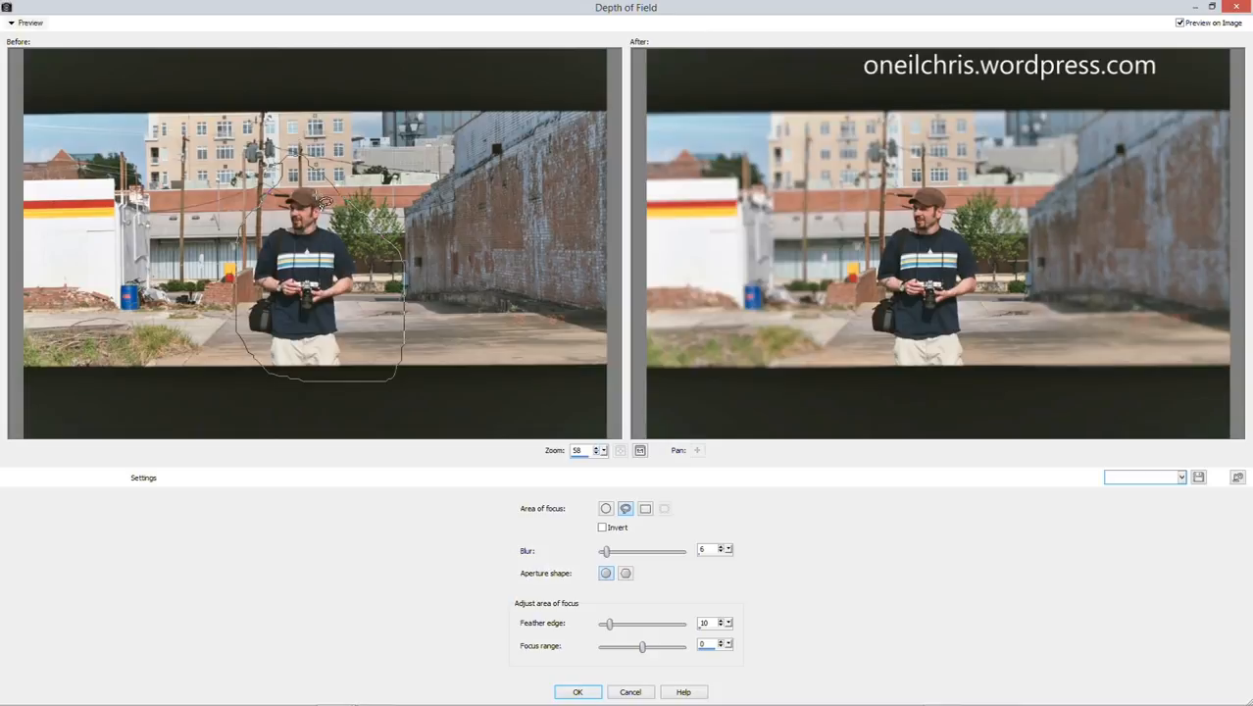
pyautogui.click(314, 193)
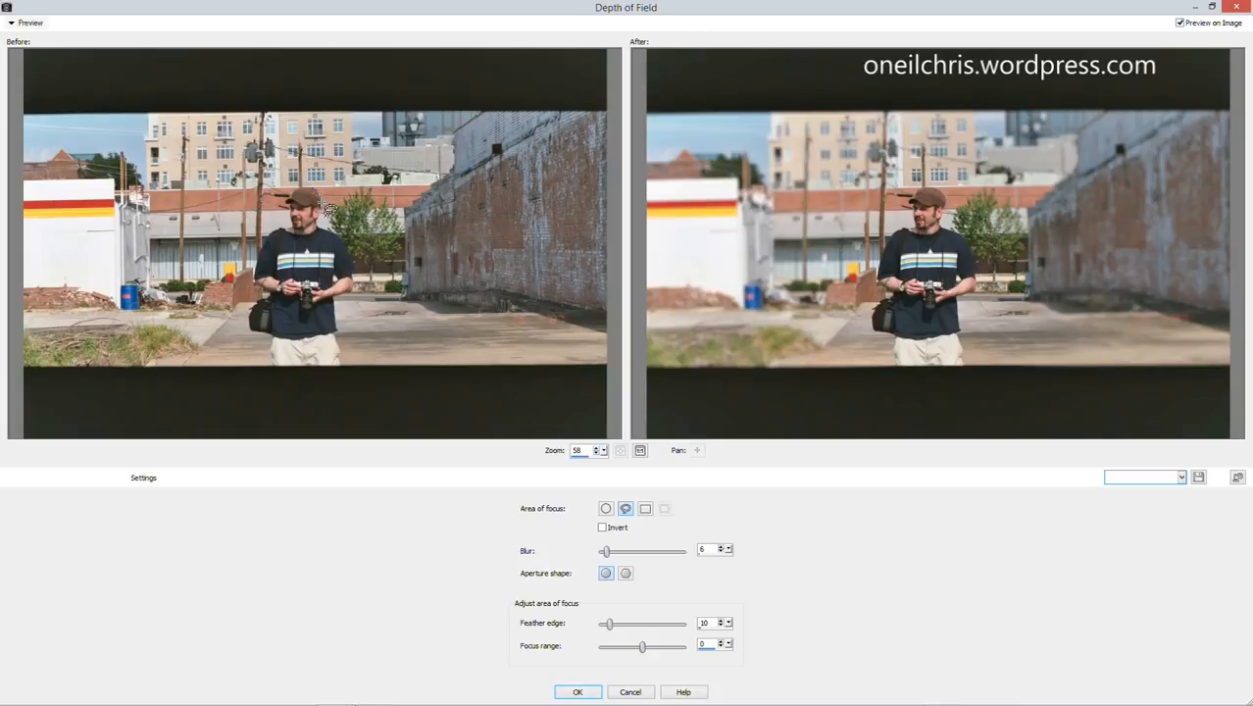
pyautogui.moveTo(320, 233)
pyautogui.mouseDown()
pyautogui.moveTo(358, 290)
pyautogui.moveTo(338, 310)
pyautogui.moveTo(343, 368)
pyautogui.moveTo(268, 370)
pyautogui.moveTo(269, 339)
pyautogui.moveTo(251, 337)
pyautogui.moveTo(264, 304)
pyautogui.moveTo(273, 326)
pyautogui.moveTo(260, 277)
pyautogui.moveTo(278, 229)
pyautogui.moveTo(296, 228)
pyautogui.moveTo(322, 193)
pyautogui.mouseUp()
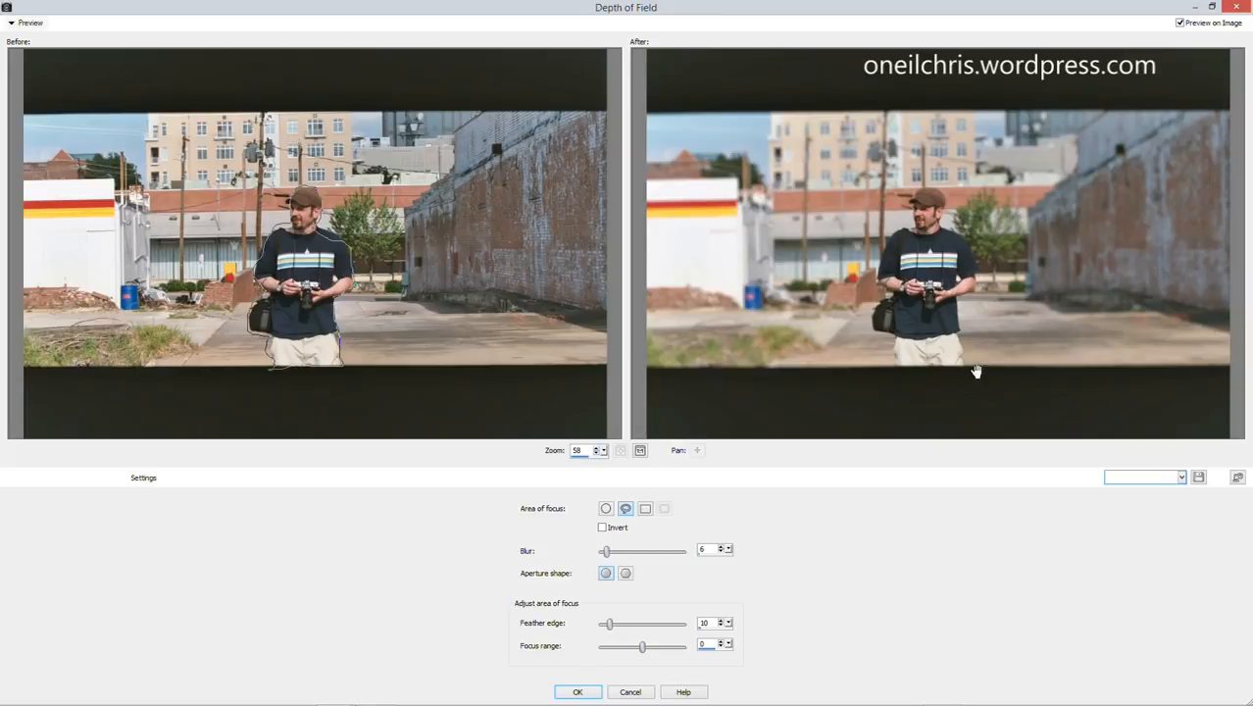
pyautogui.click(722, 555)
pyautogui.click(724, 554)
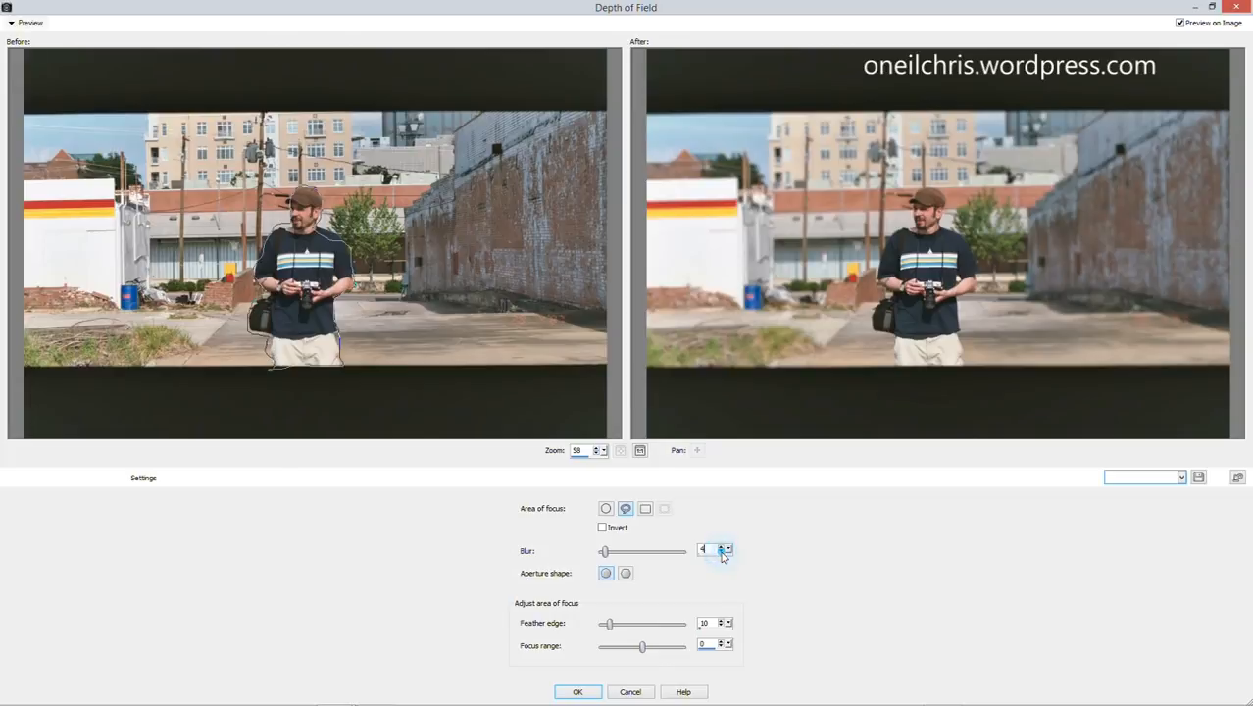
pyautogui.click(724, 554)
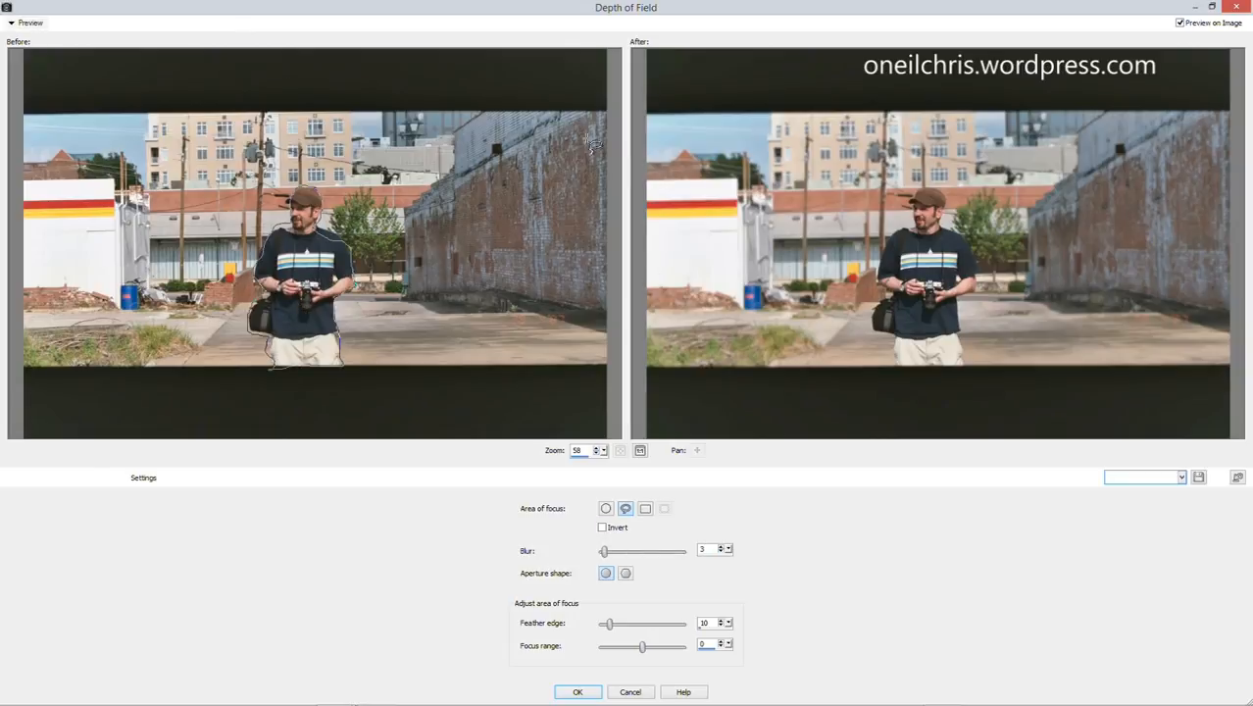
# - Try inverting the focus area and using the hexagonal aperture shape, restoring the non-inverted area and circular aperture
pyautogui.click(602, 528)
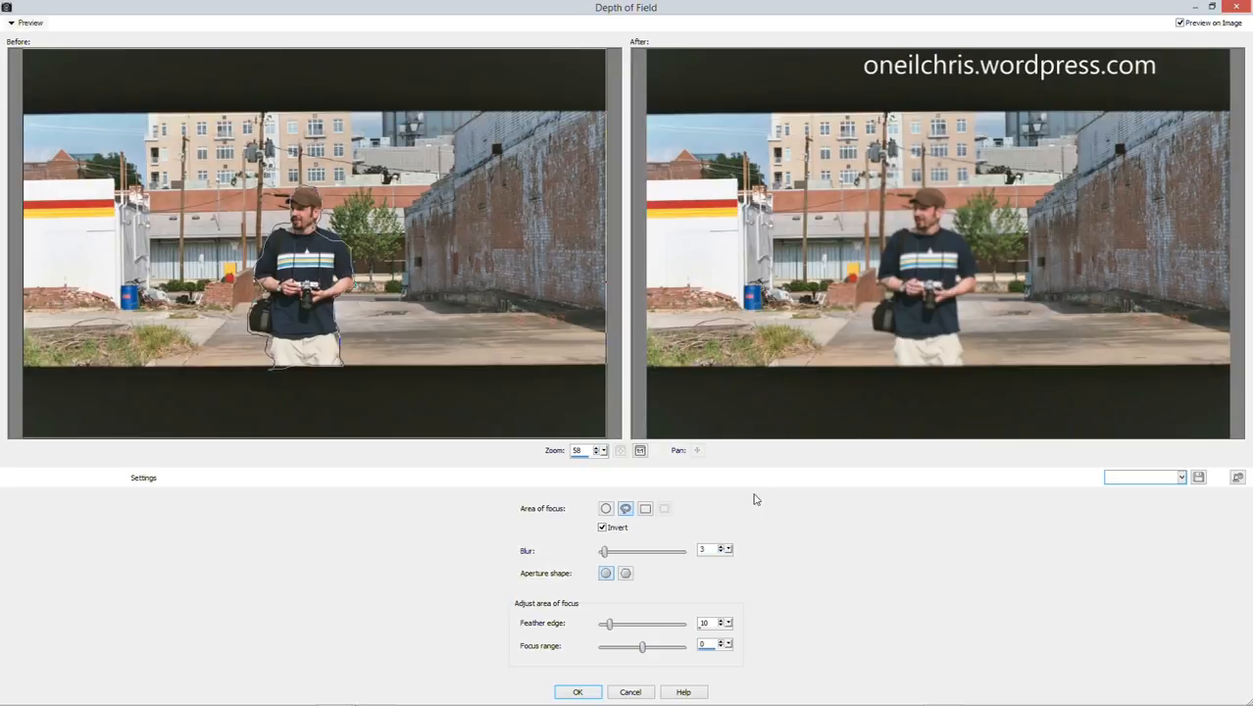
pyautogui.click(602, 528)
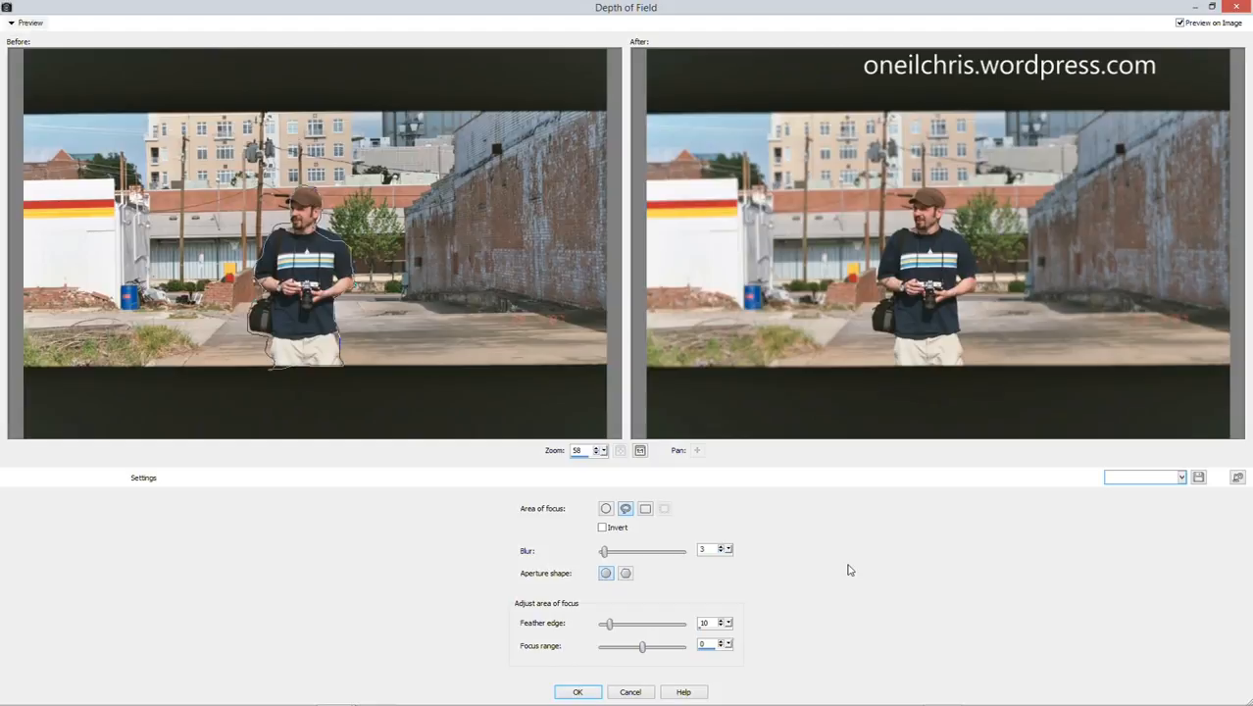
pyautogui.click(627, 574)
pyautogui.click(605, 573)
# - Try a feather edge of 43 and a focus range of -12, and discard the Depth of Field effect
pyautogui.moveTo(609, 625); pyautogui.dragTo(636, 624)
pyautogui.moveTo(643, 649); pyautogui.dragTo(673, 647)
pyautogui.moveTo(677, 648); pyautogui.dragTo(623, 650)
pyautogui.moveTo(626, 650); pyautogui.dragTo(666, 649)
pyautogui.moveTo(665, 649); pyautogui.dragTo(637, 650)
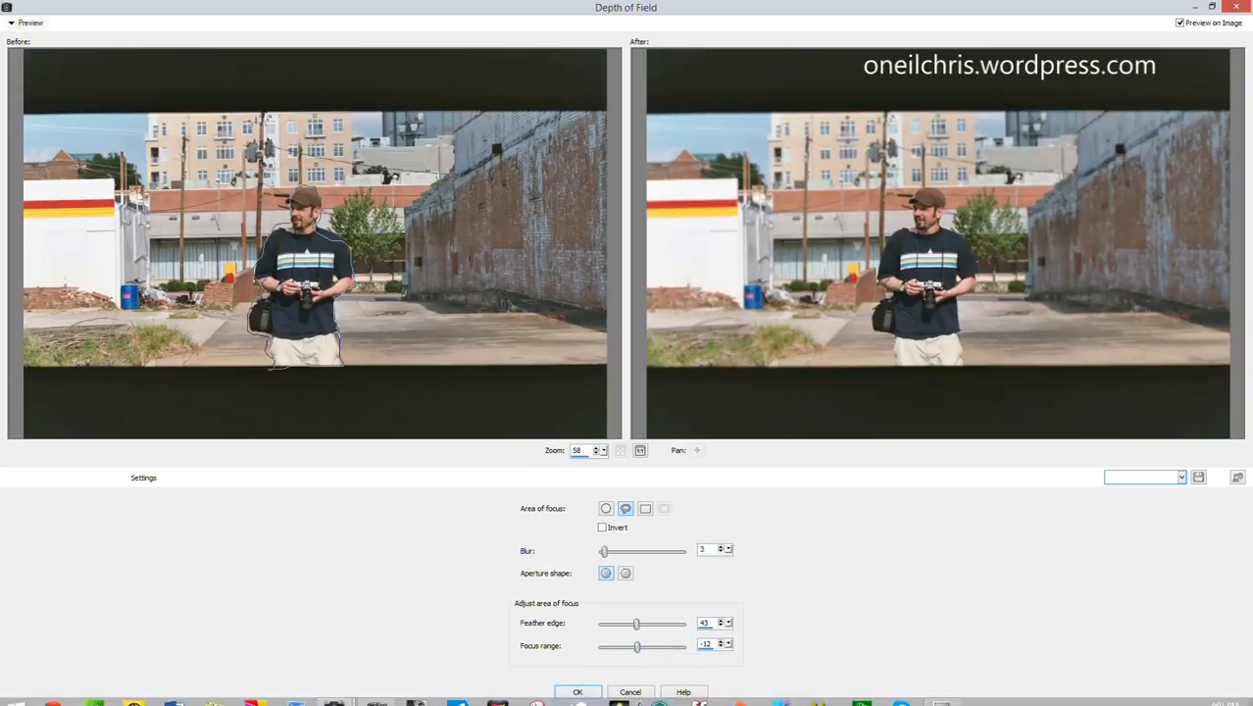
pyautogui.click(648, 696)
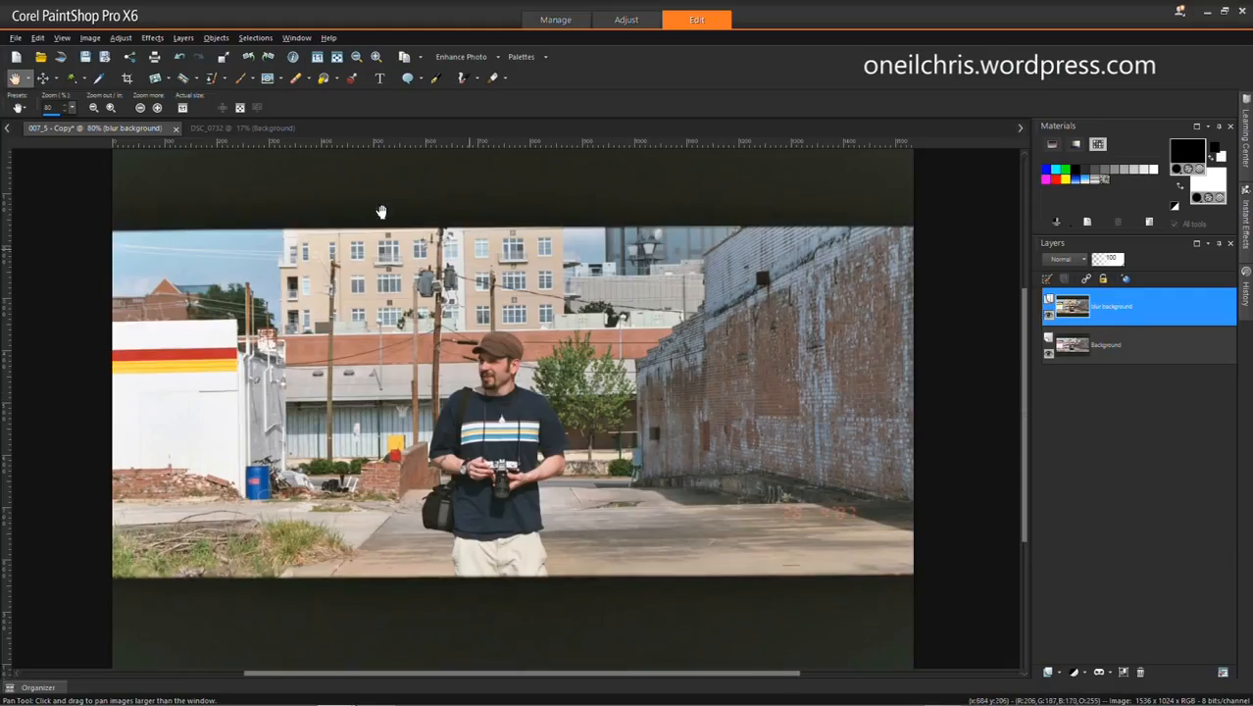
pyautogui.click(124, 41)
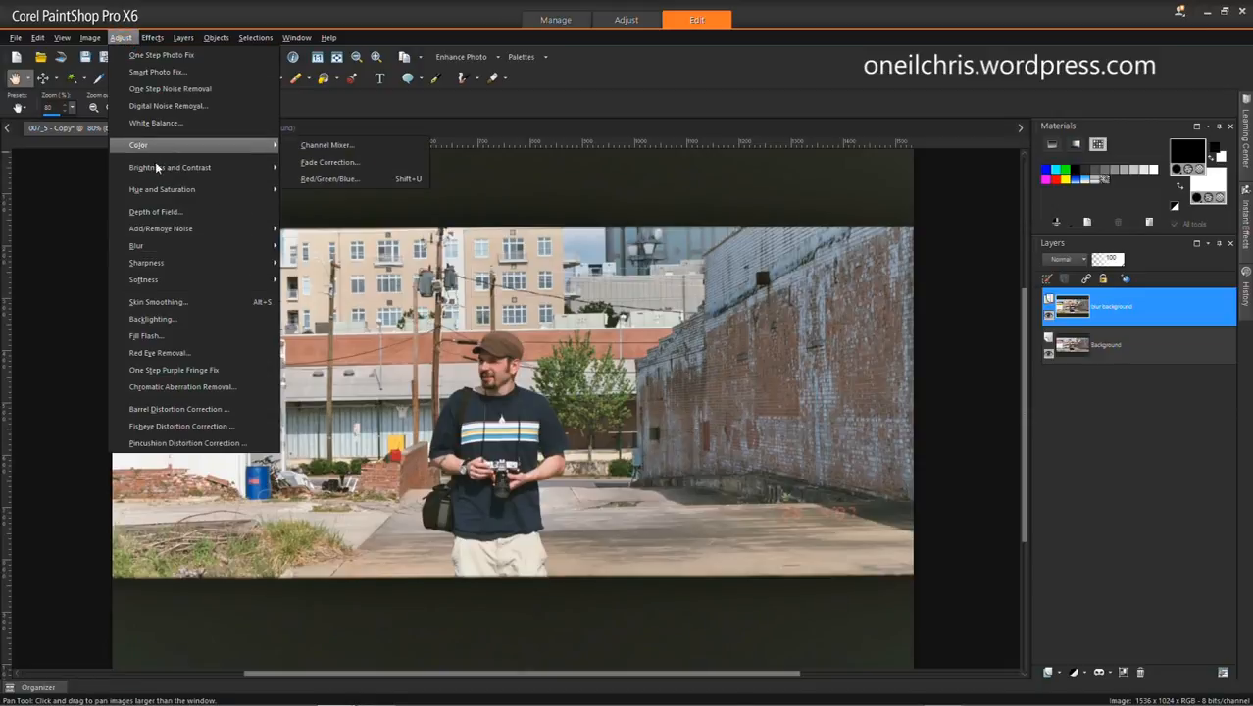
pyautogui.click(154, 211)
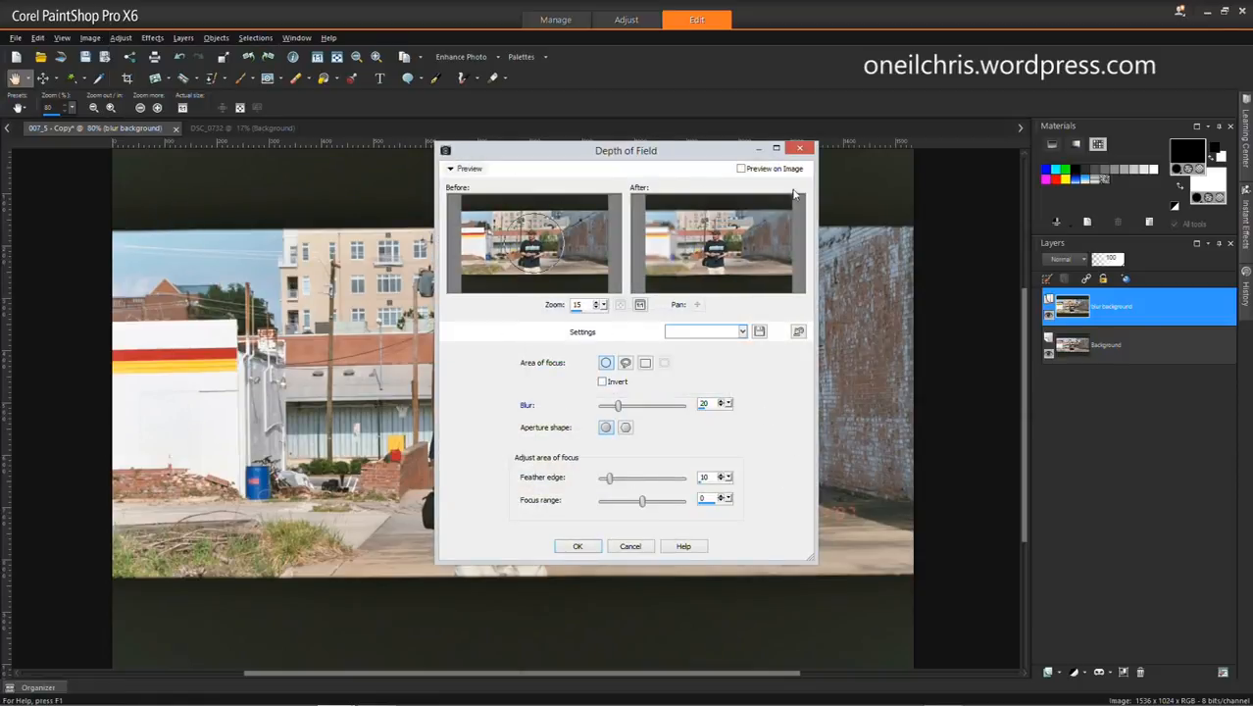
pyautogui.click(798, 149)
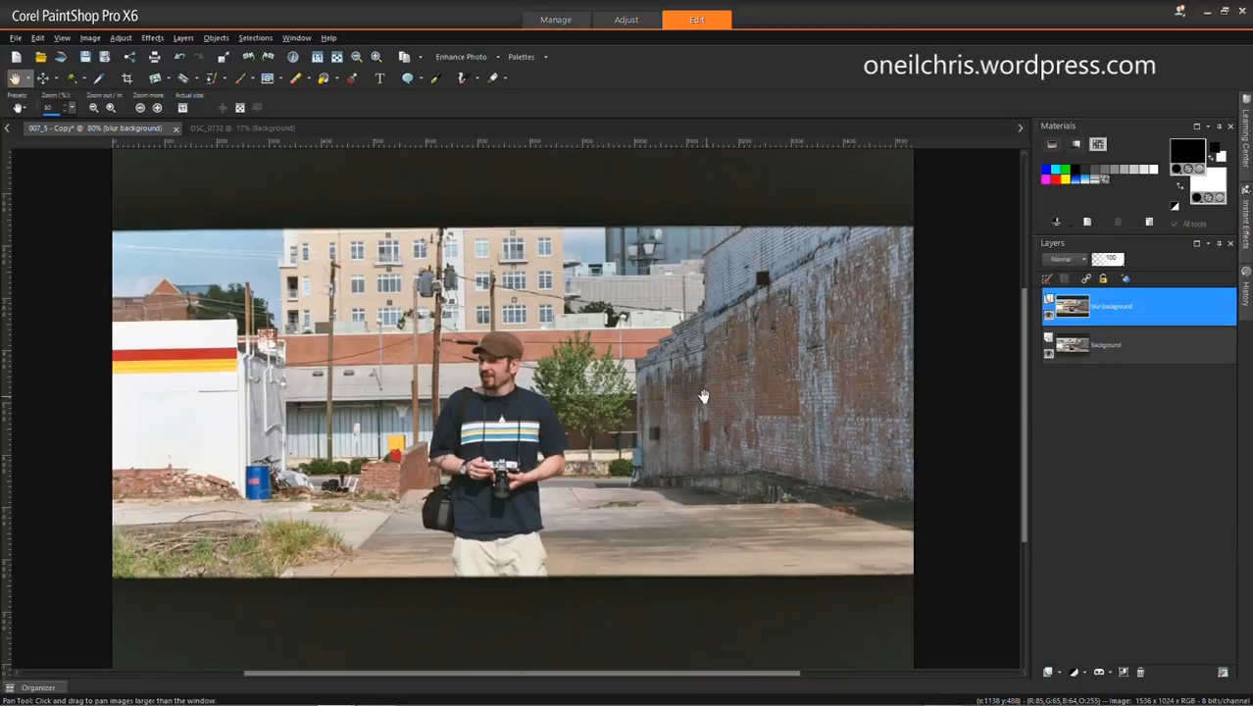
# - Try an Average blur with a filter aperture of 5 on the blur background layer and cancel it
pyautogui.click(120, 38)
pyautogui.moveTo(160, 245)
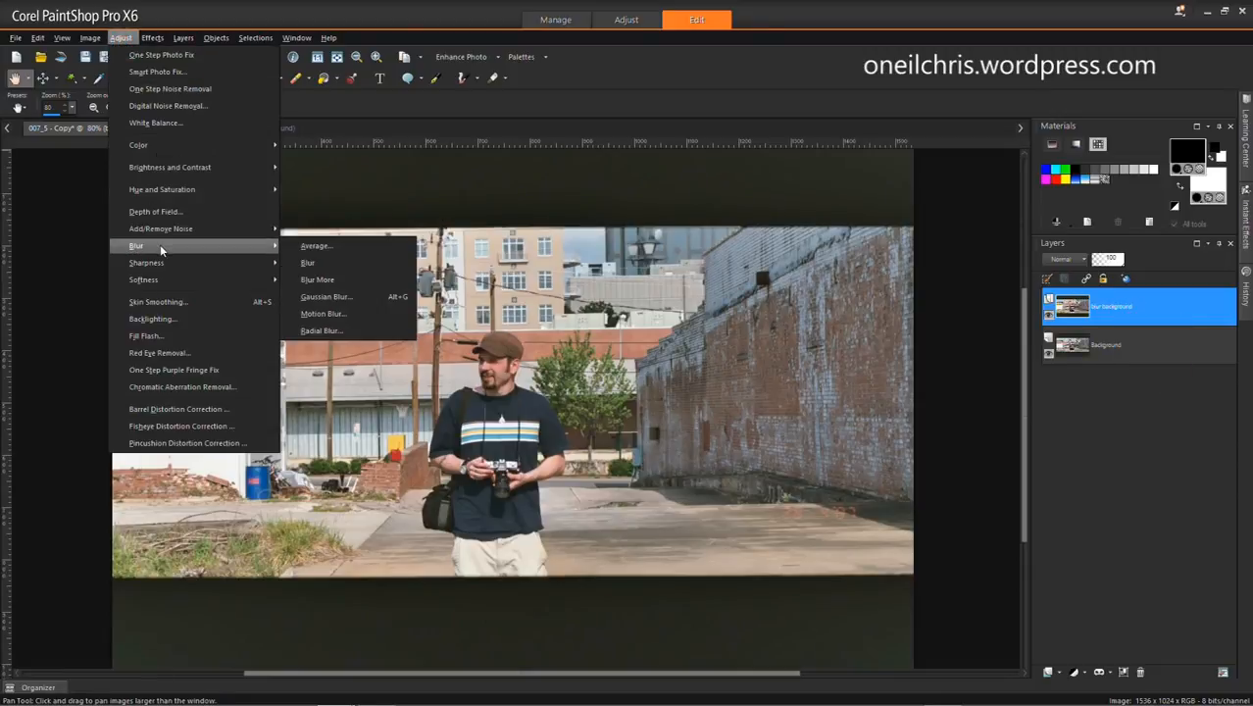
pyautogui.click(355, 249)
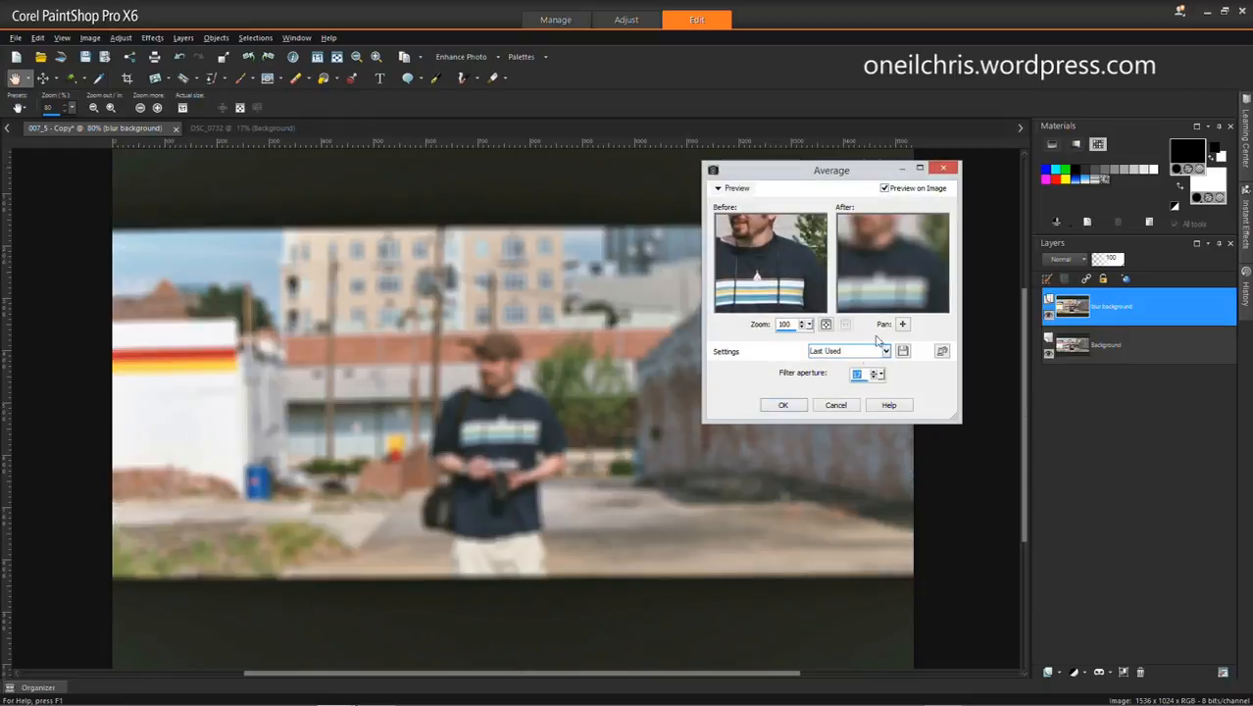
pyautogui.moveTo(880, 375); pyautogui.dragTo(854, 375)
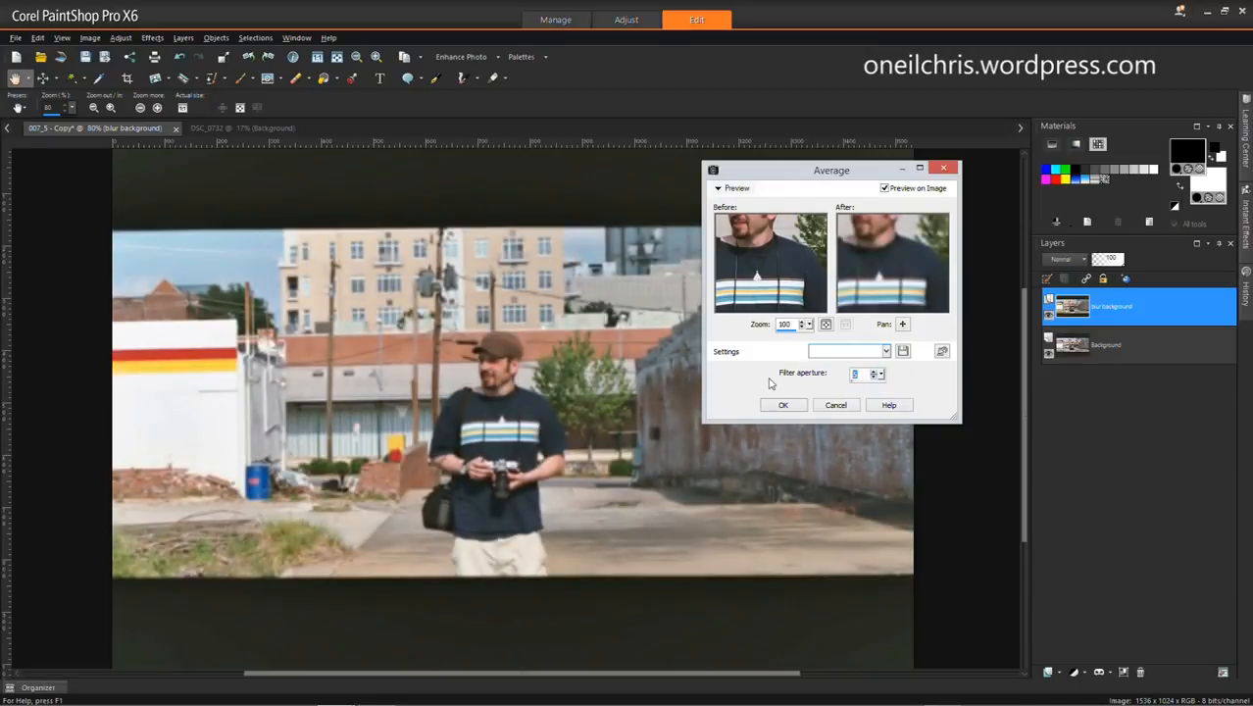
pyautogui.click(840, 405)
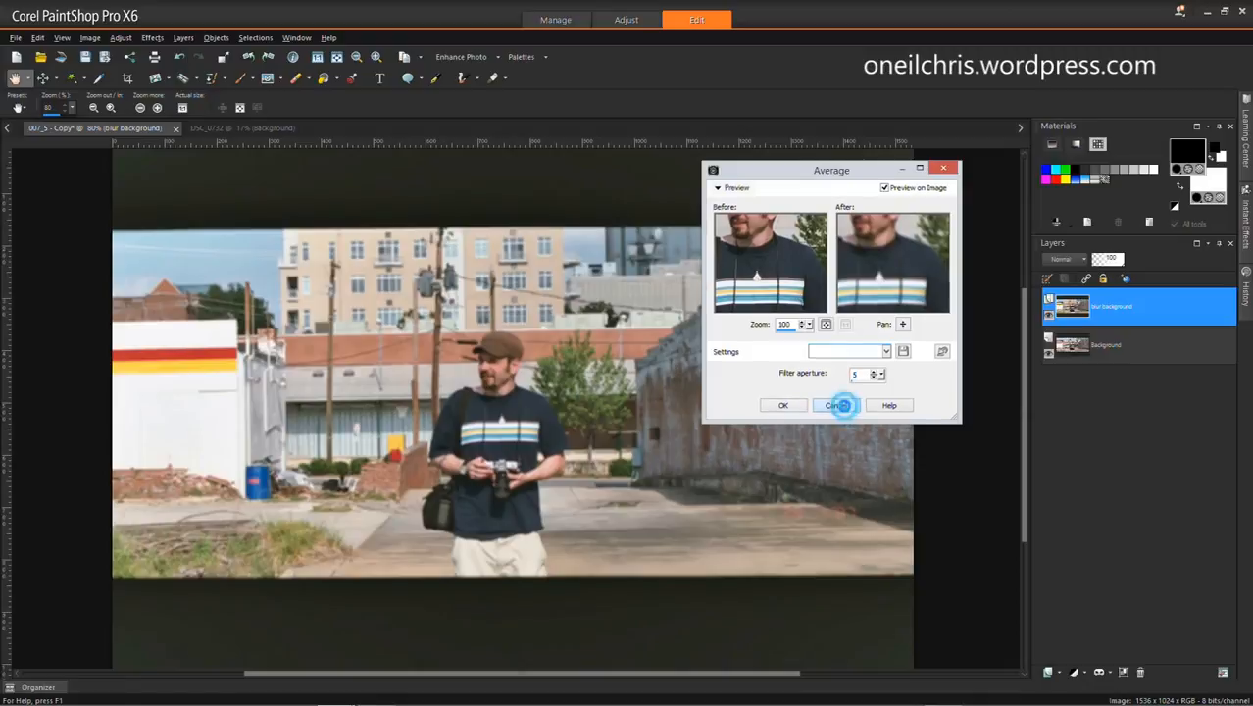
# - Apply the basic Blur adjustment to the blur background layer
pyautogui.click(120, 37)
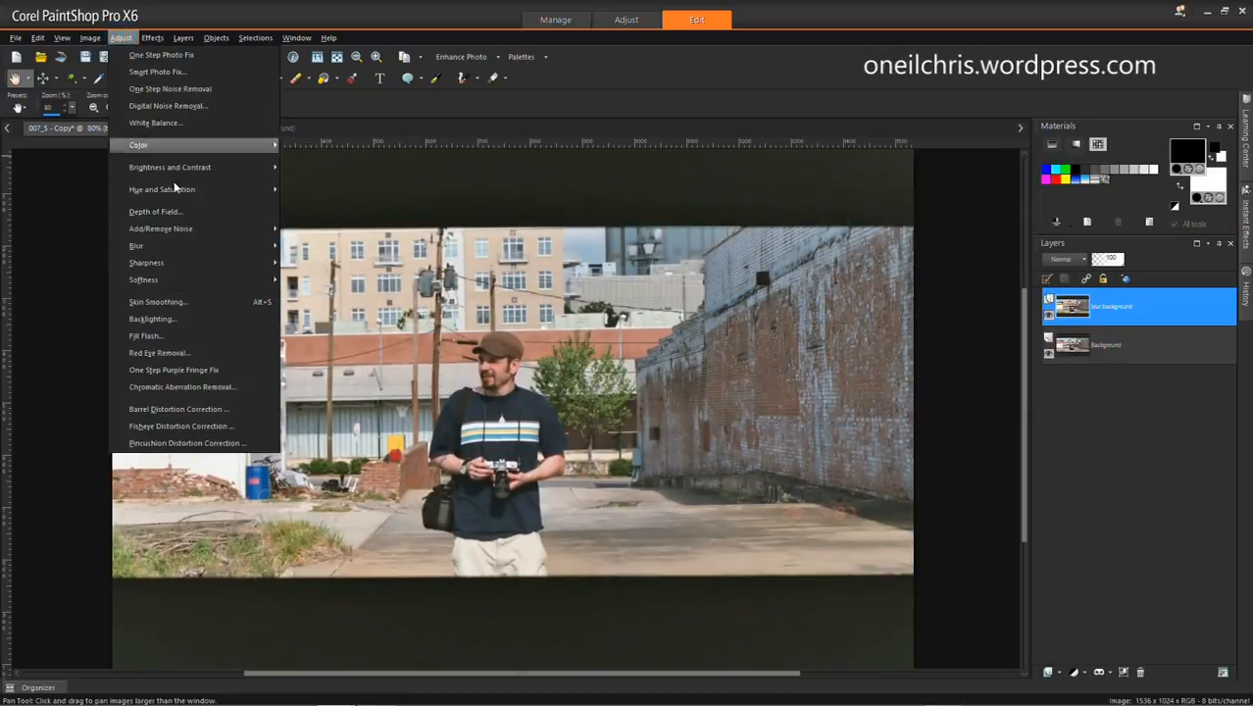
pyautogui.moveTo(198, 245)
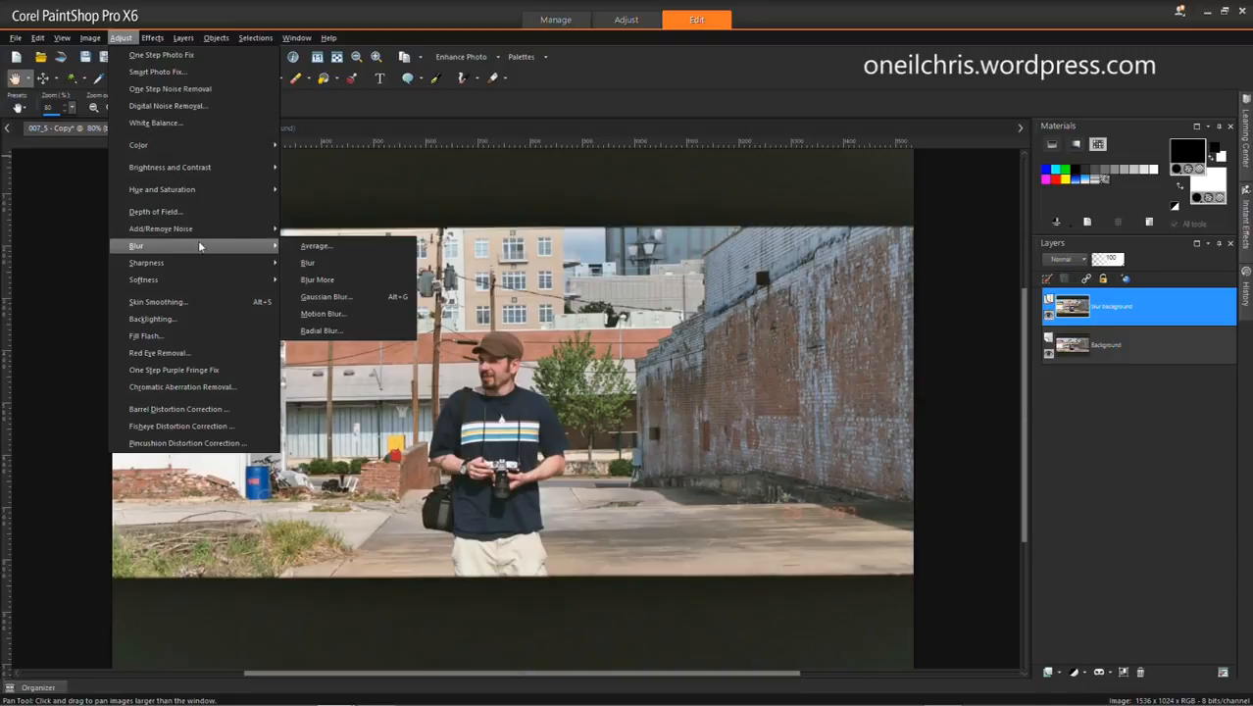
pyautogui.click(338, 261)
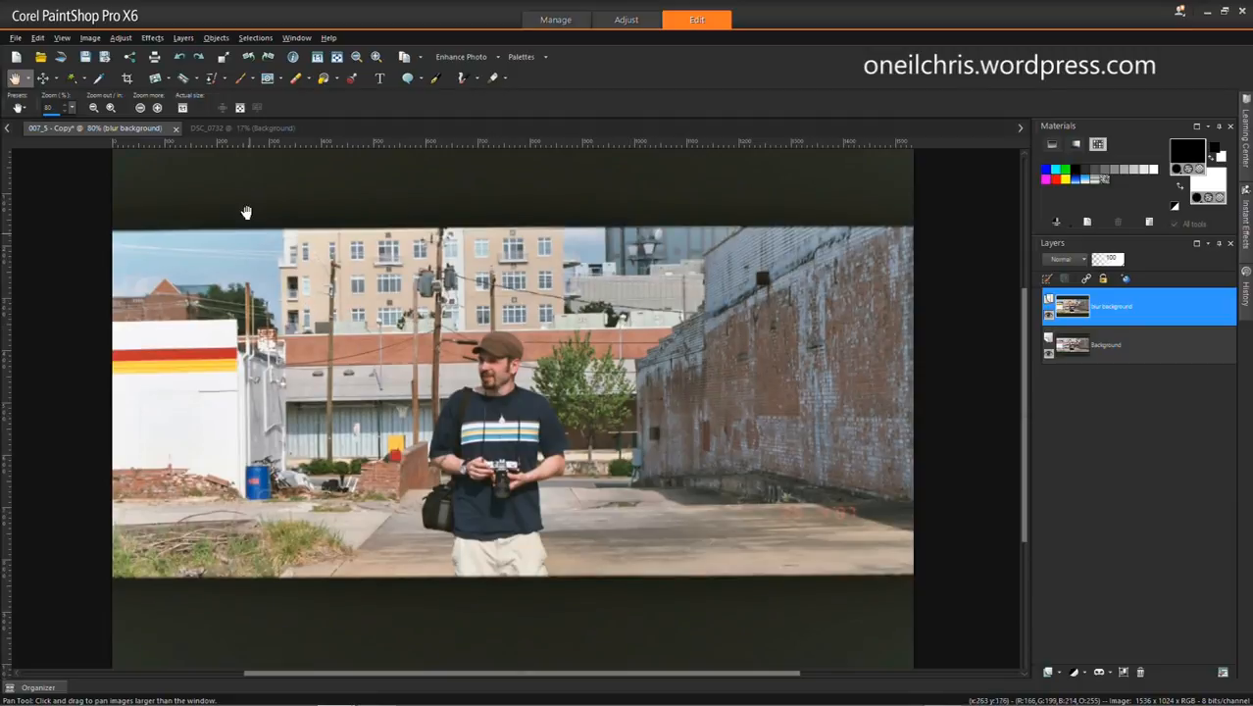
# - Try a Gaussian Blur on the blur background layer with a radius of 47 and a much smaller radius
pyautogui.click(120, 38)
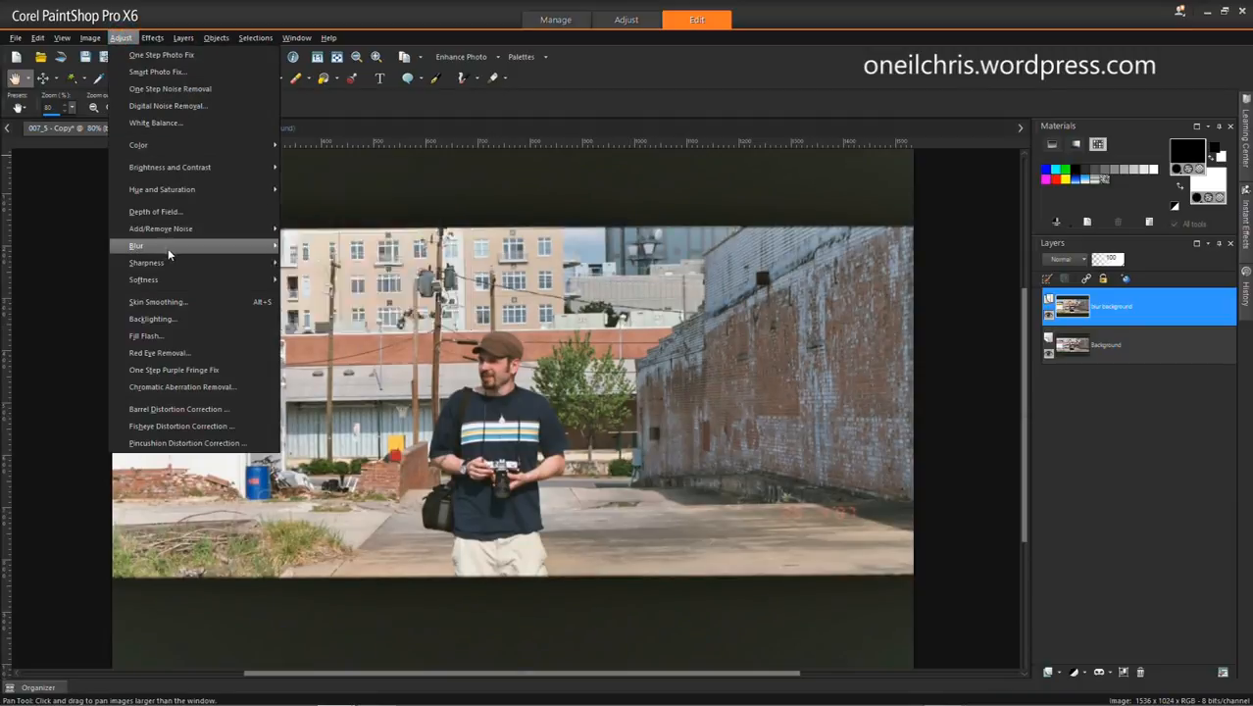
pyautogui.moveTo(175, 252)
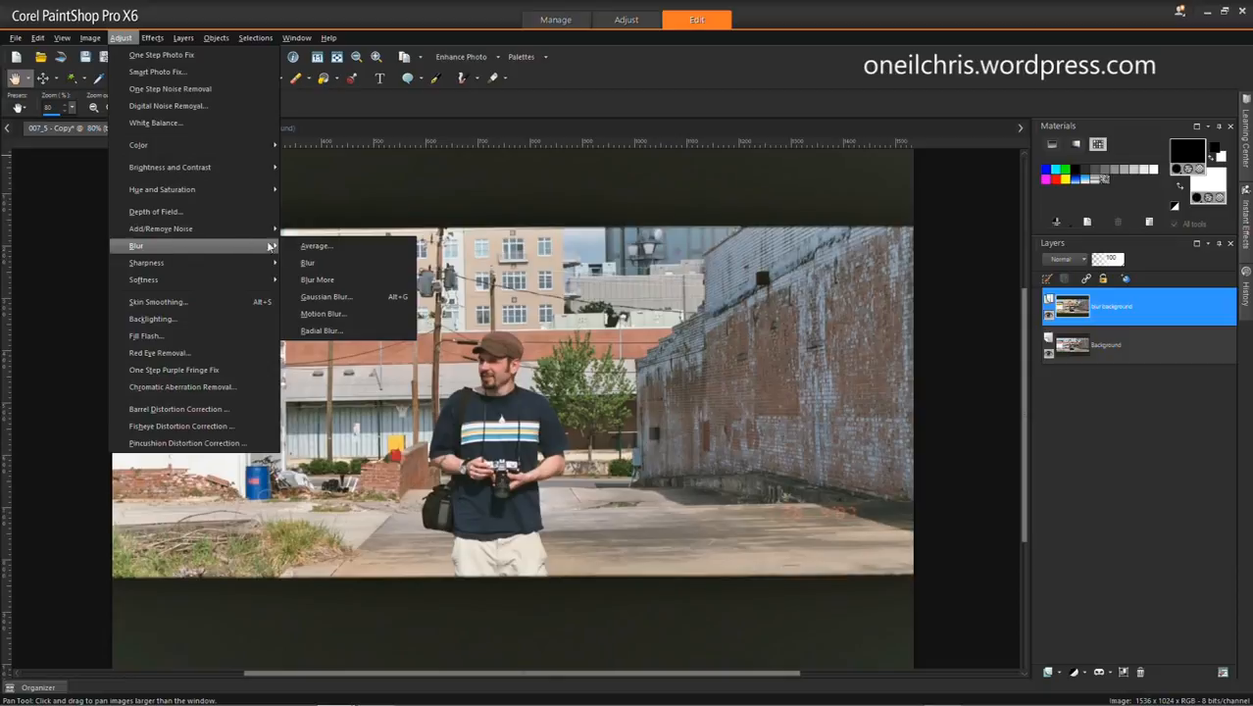
pyautogui.click(356, 296)
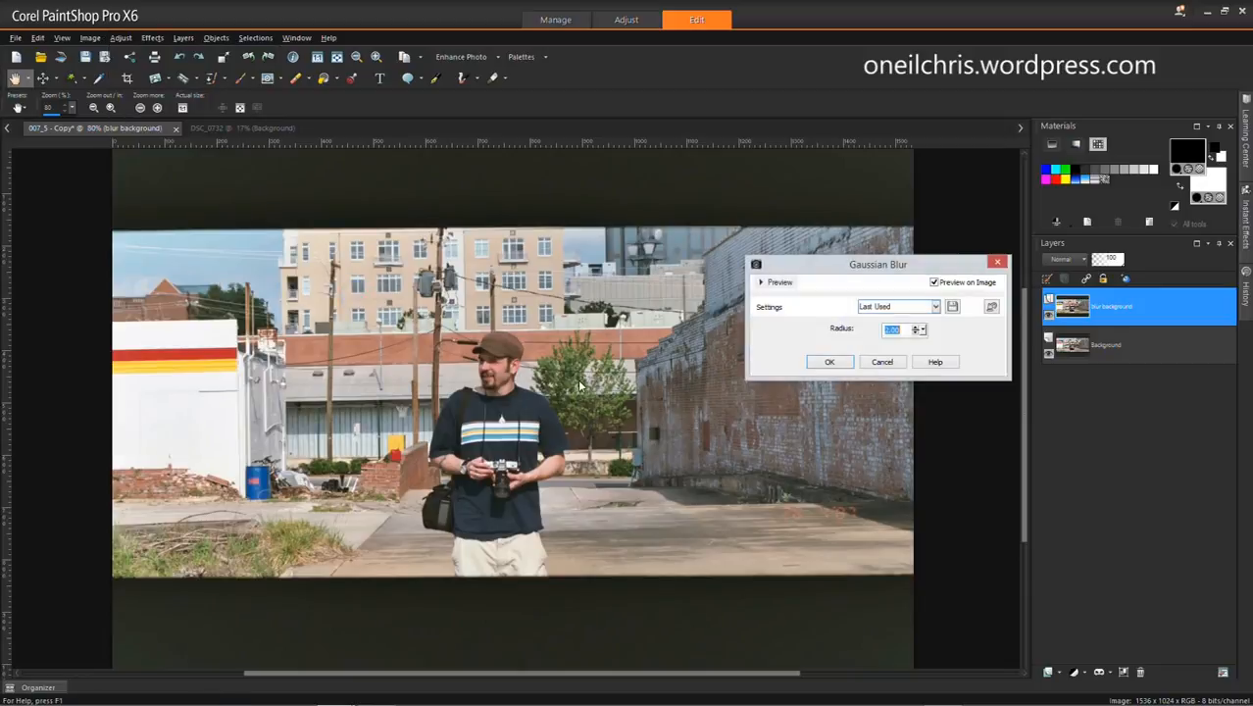
pyautogui.moveTo(921, 331)
pyautogui.mouseDown()
pyautogui.moveTo(940, 327)
pyautogui.moveTo(944, 341)
pyautogui.mouseUp()
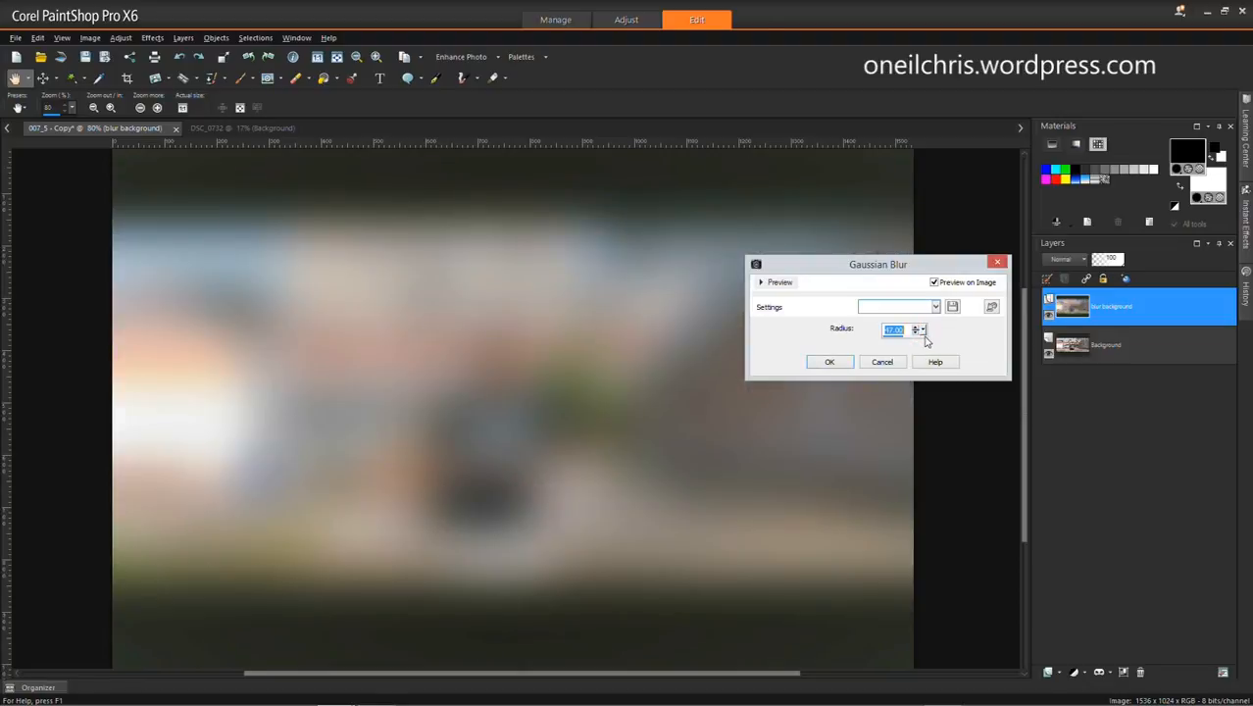
pyautogui.click(920, 330)
pyautogui.moveTo(920, 330); pyautogui.dragTo(890, 331)
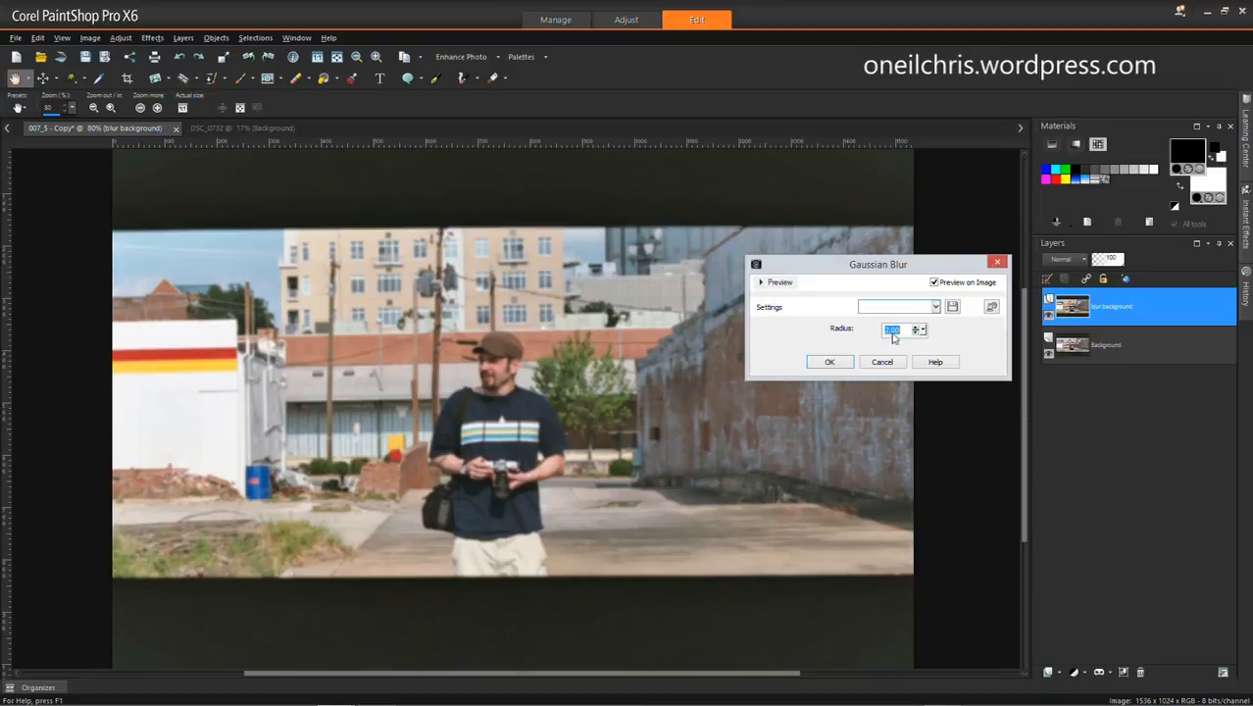
pyautogui.click(829, 363)
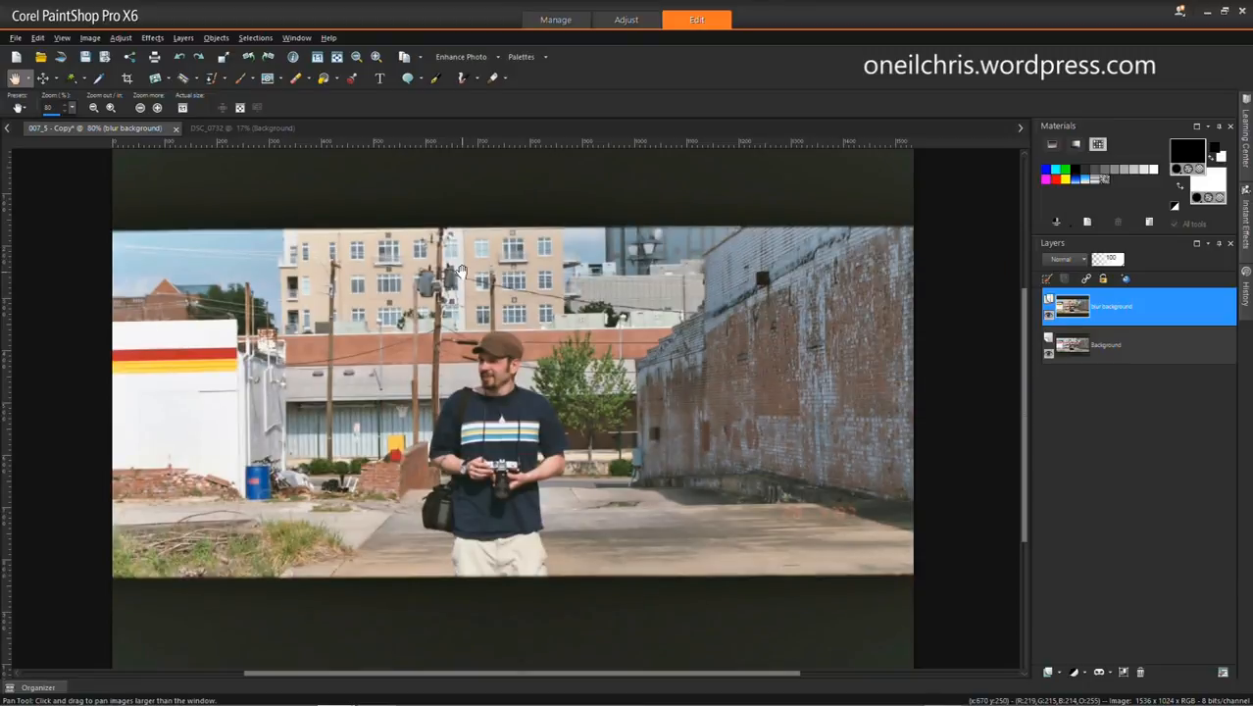
# - Try a Motion Blur at vertical and horizontal angles, ending at 88.86 with a stronger blur, and cancel it
pyautogui.click(122, 38)
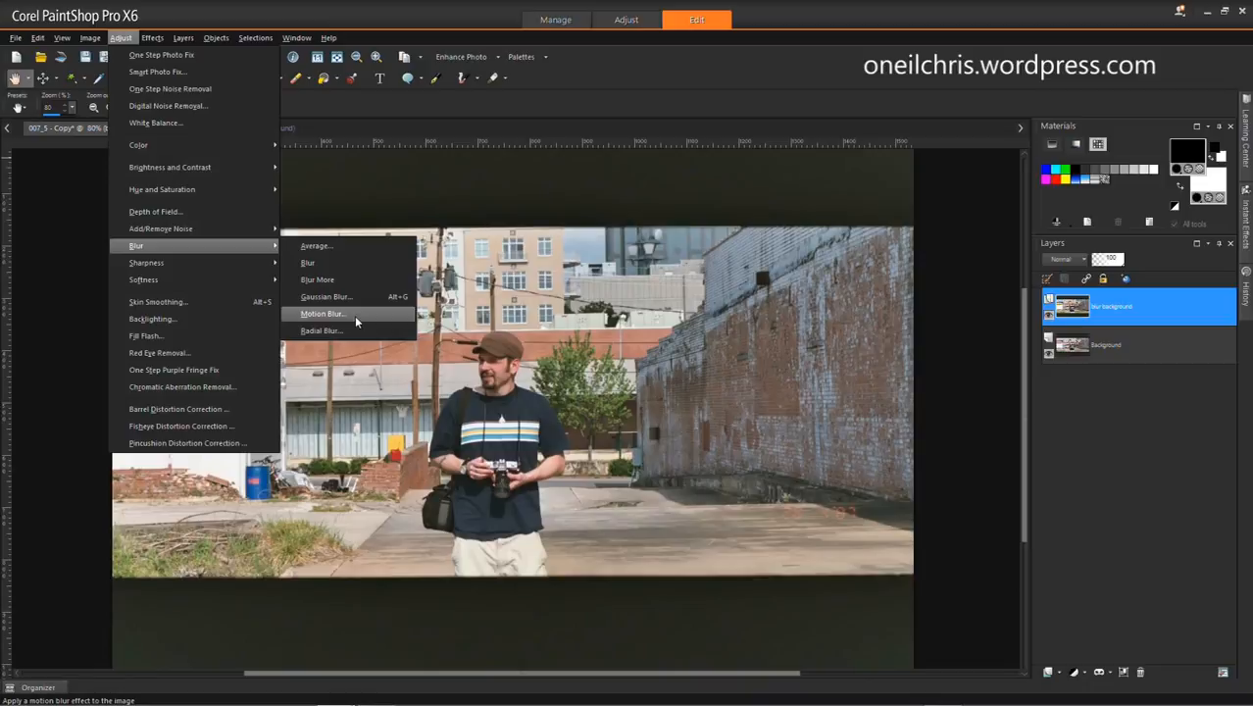
pyautogui.click(324, 314)
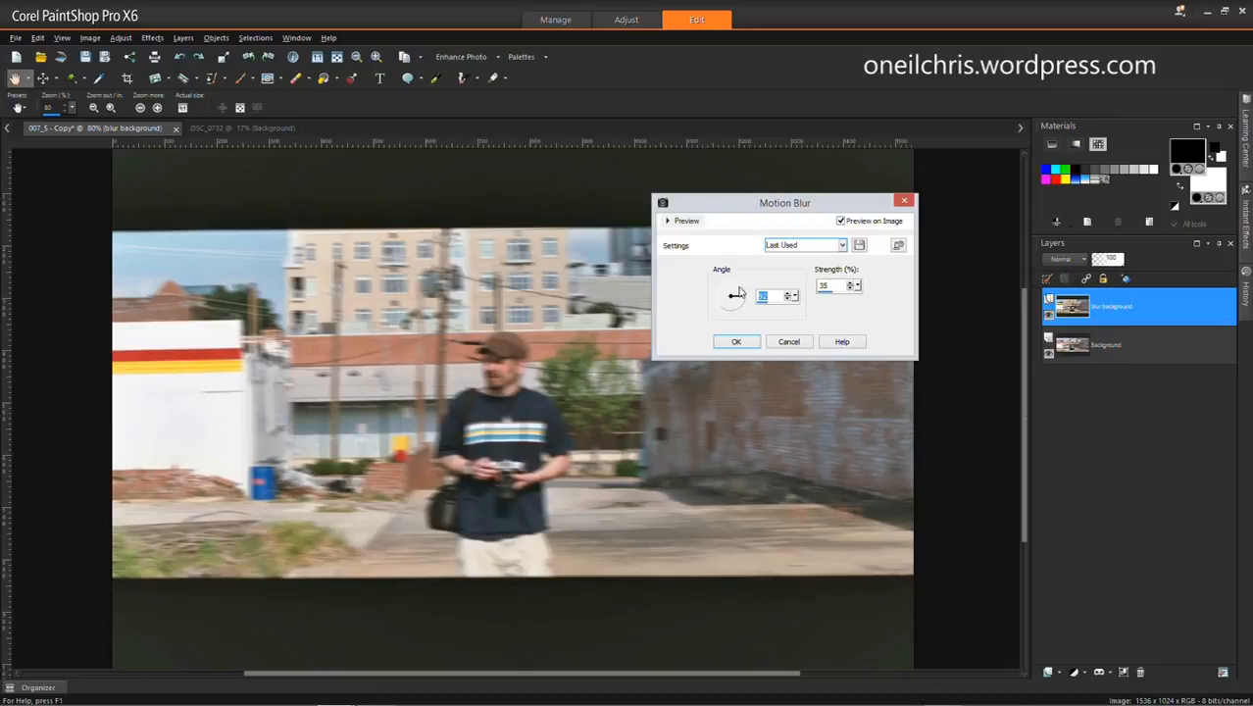
pyautogui.click(795, 297)
pyautogui.moveTo(795, 298); pyautogui.dragTo(814, 306)
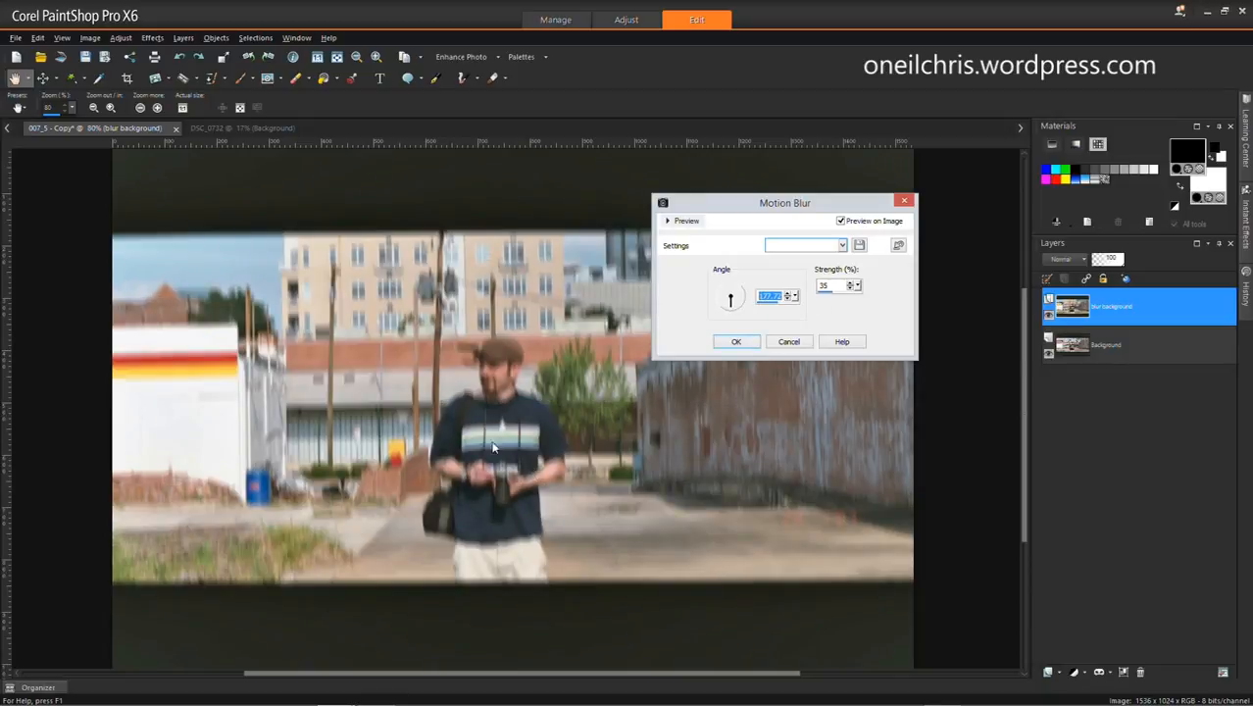
pyautogui.moveTo(796, 296); pyautogui.dragTo(822, 300)
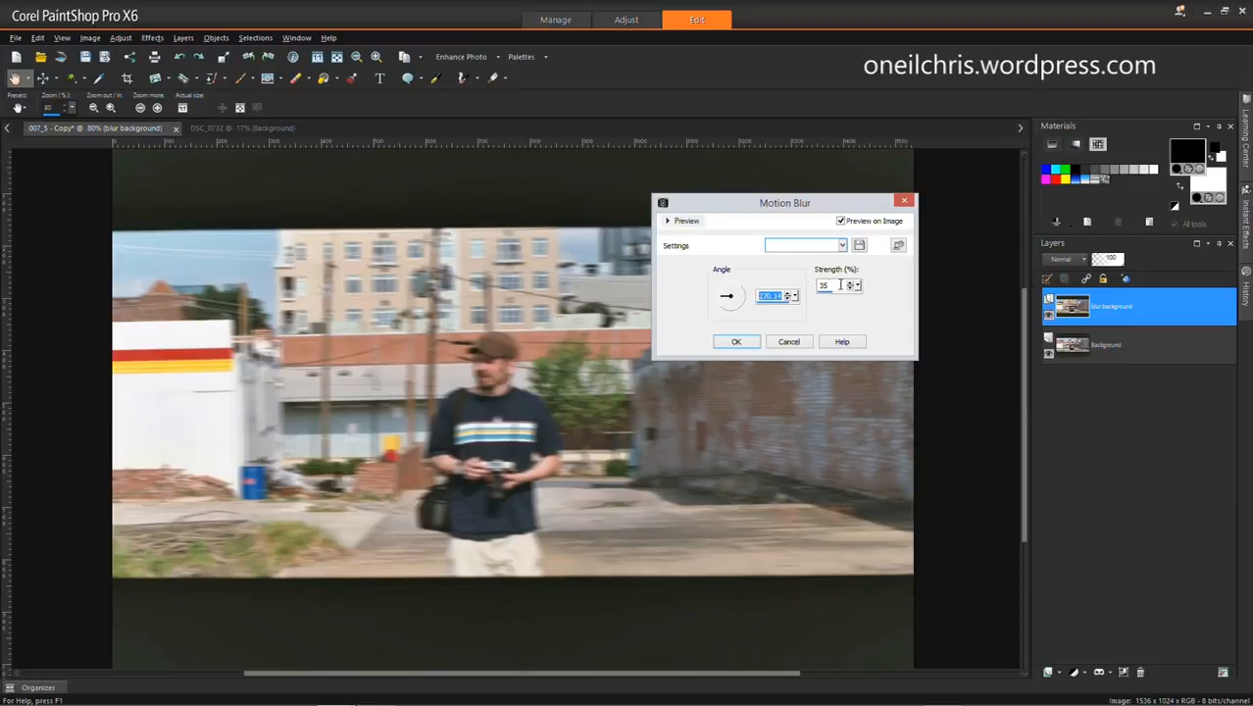
pyautogui.moveTo(795, 296); pyautogui.dragTo(761, 306)
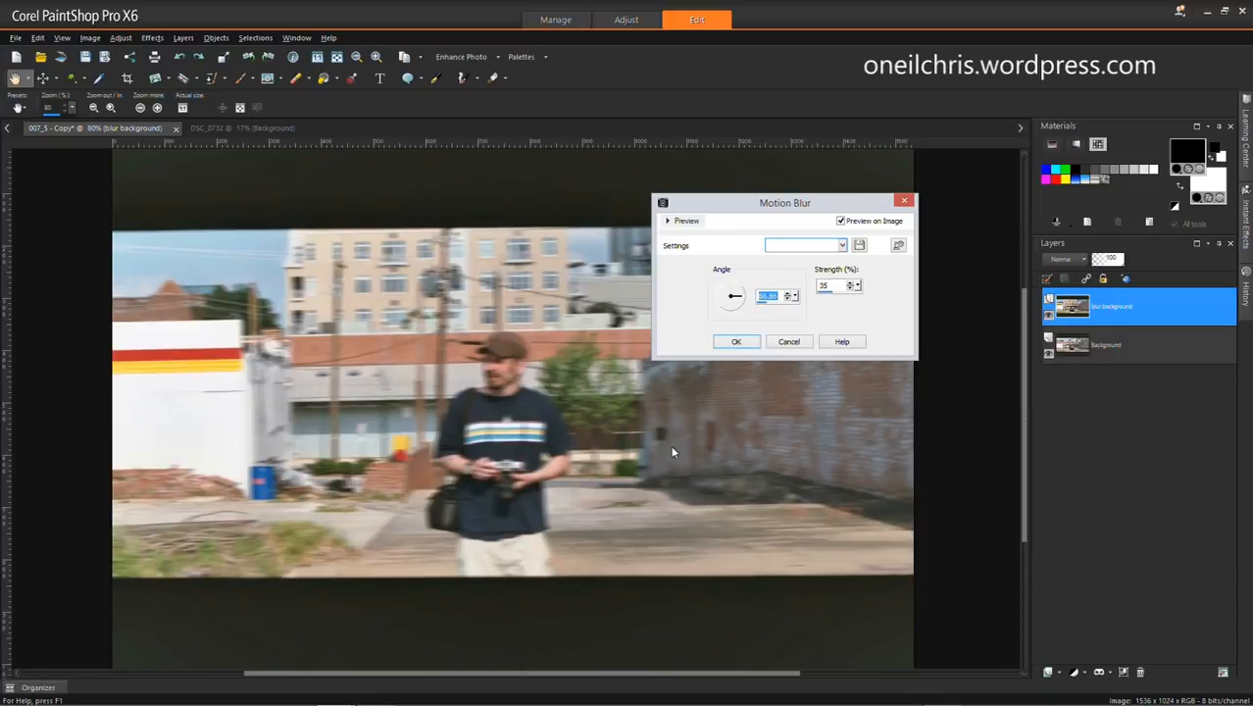
pyautogui.moveTo(857, 285)
pyautogui.mouseDown()
pyautogui.moveTo(840, 297)
pyautogui.moveTo(876, 286)
pyautogui.mouseUp()
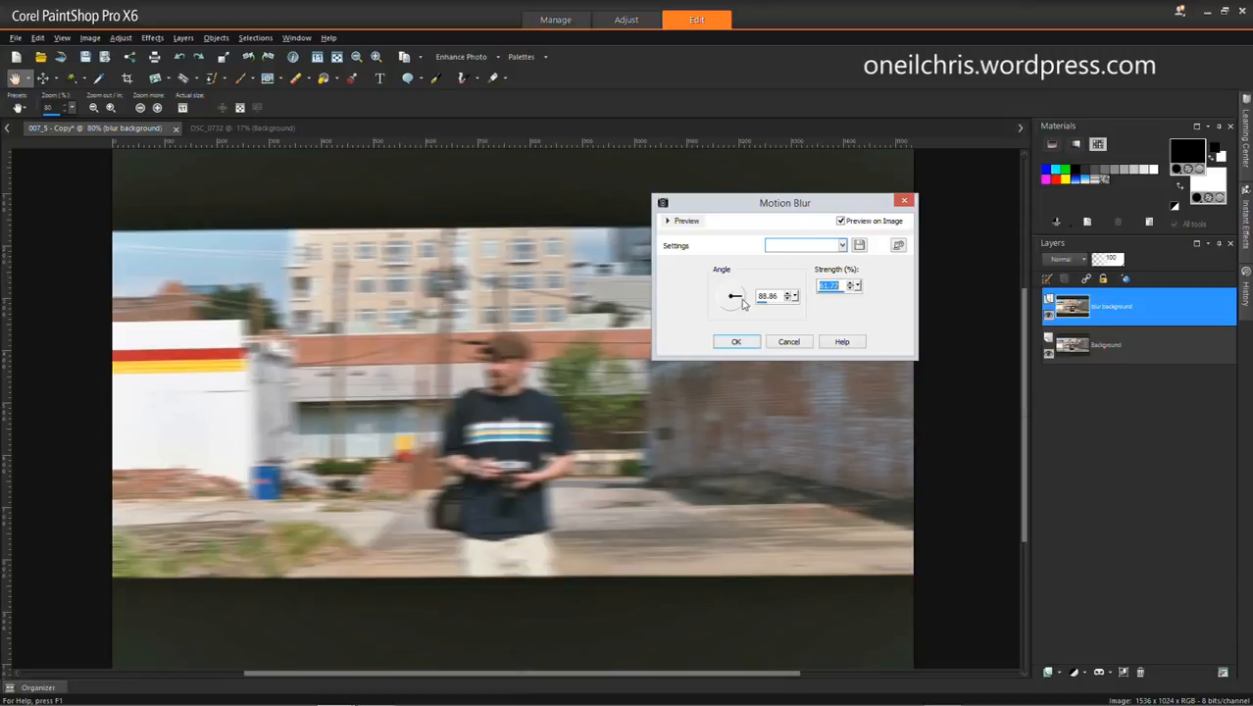
pyautogui.click(790, 341)
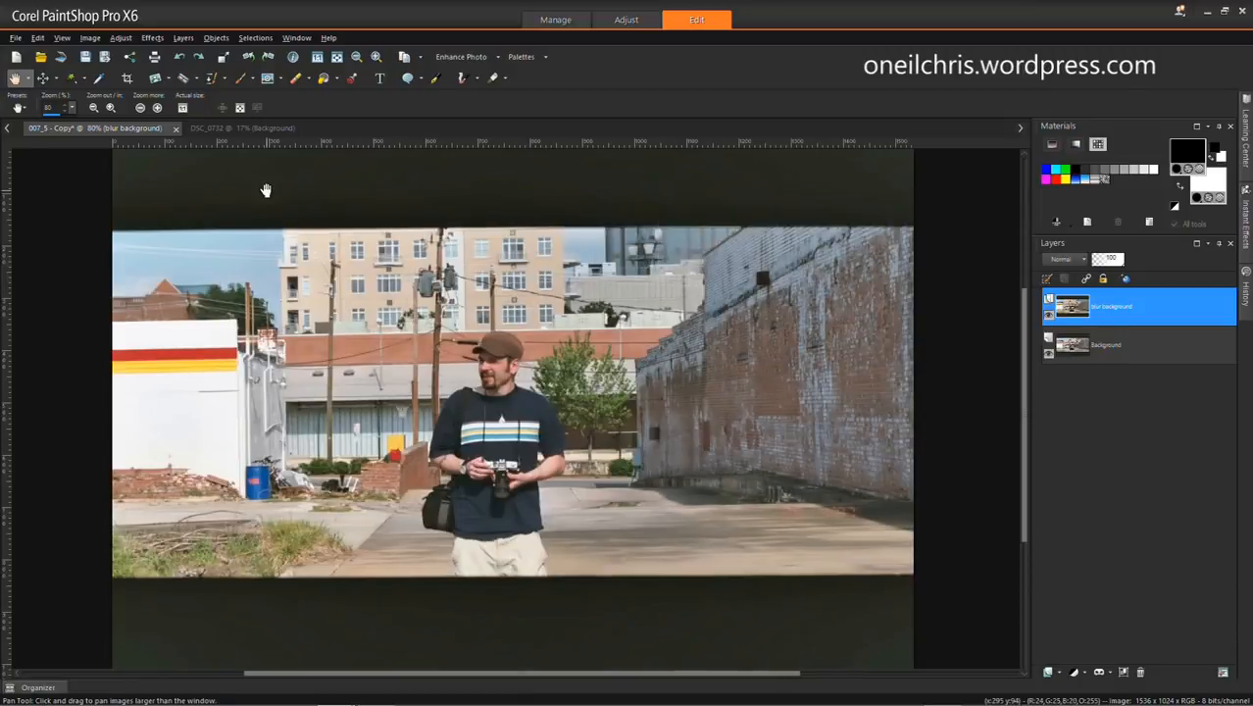
# - Preview a Radial Blur on the blur background layer with the Spin, Zoom and Twirl blur types
pyautogui.click(120, 37)
pyautogui.moveTo(194, 247)
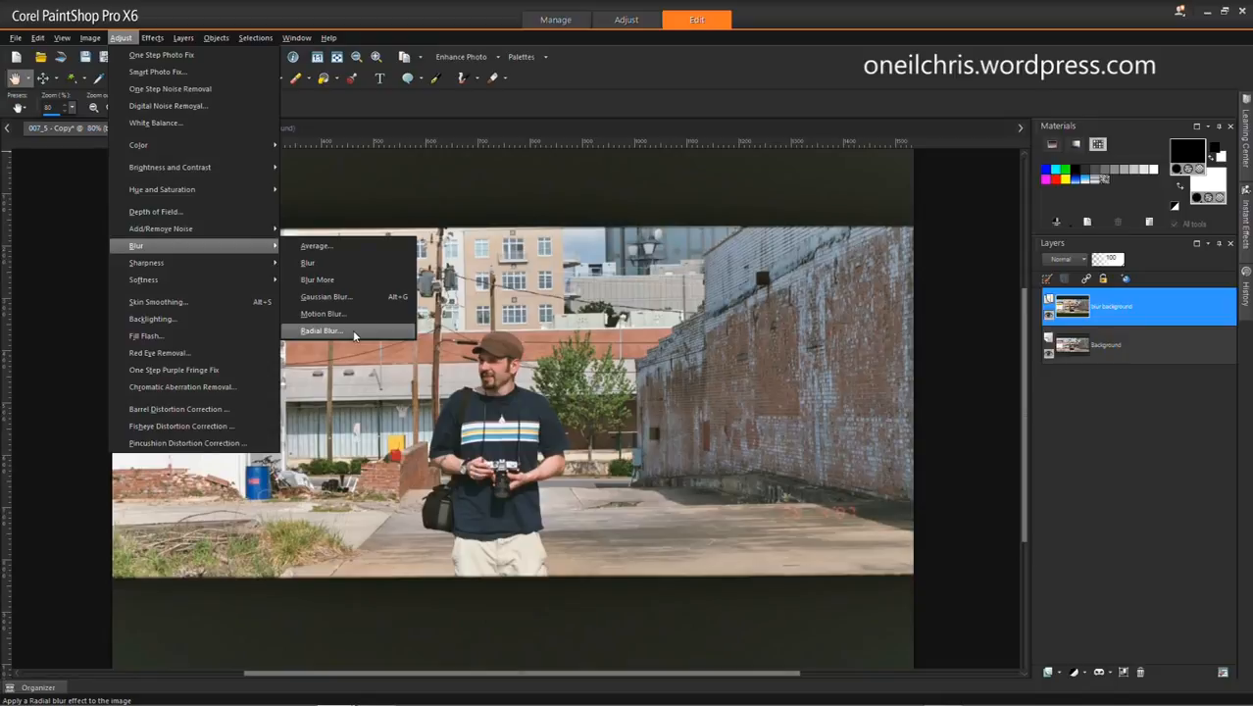
pyautogui.click(321, 330)
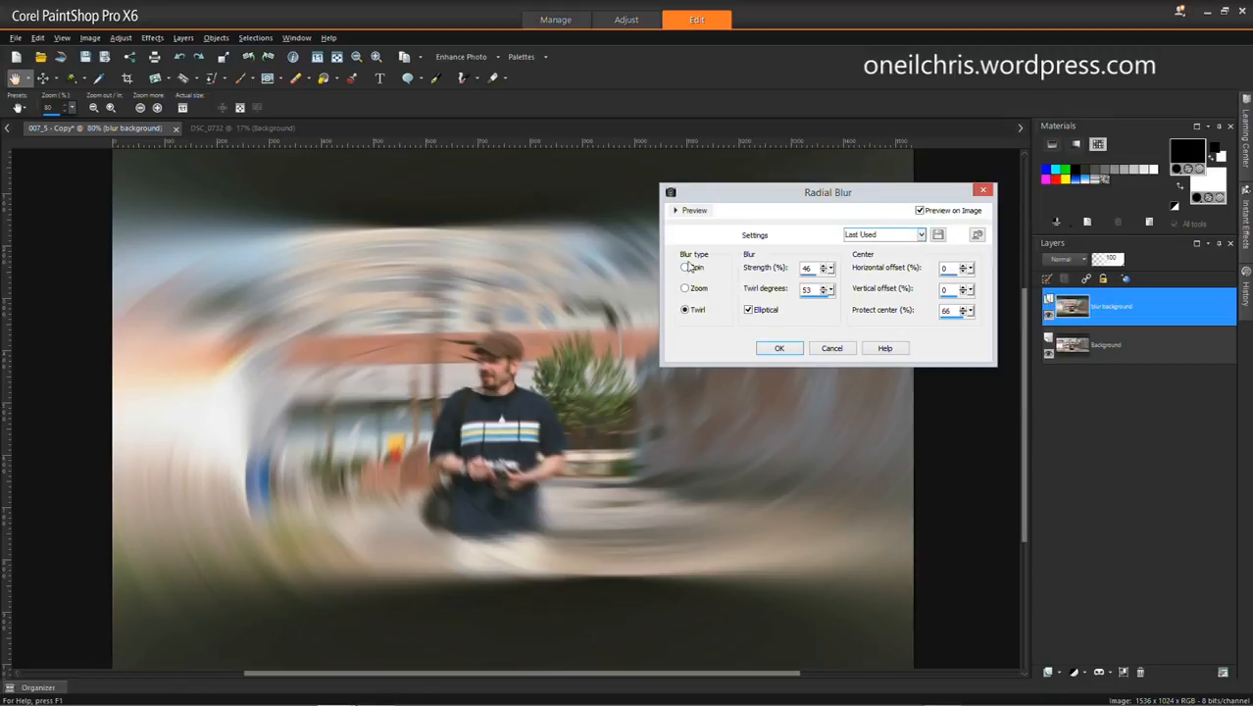
pyautogui.click(686, 266)
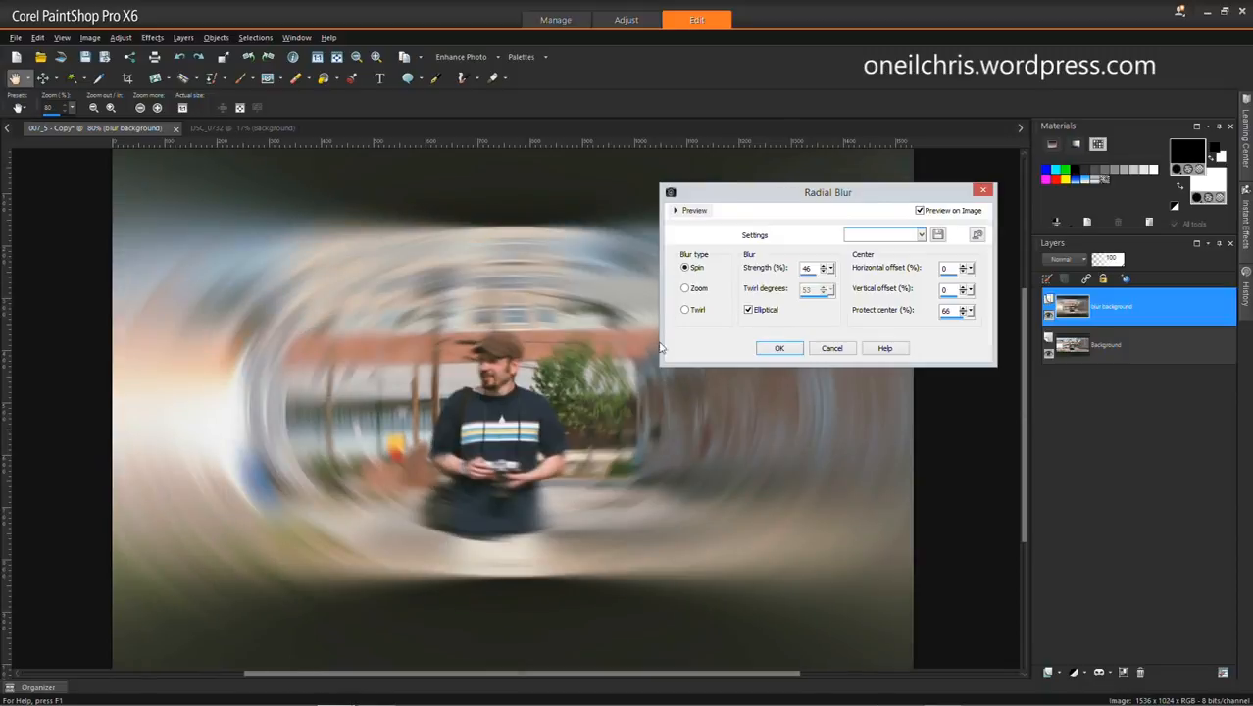
pyautogui.click(685, 288)
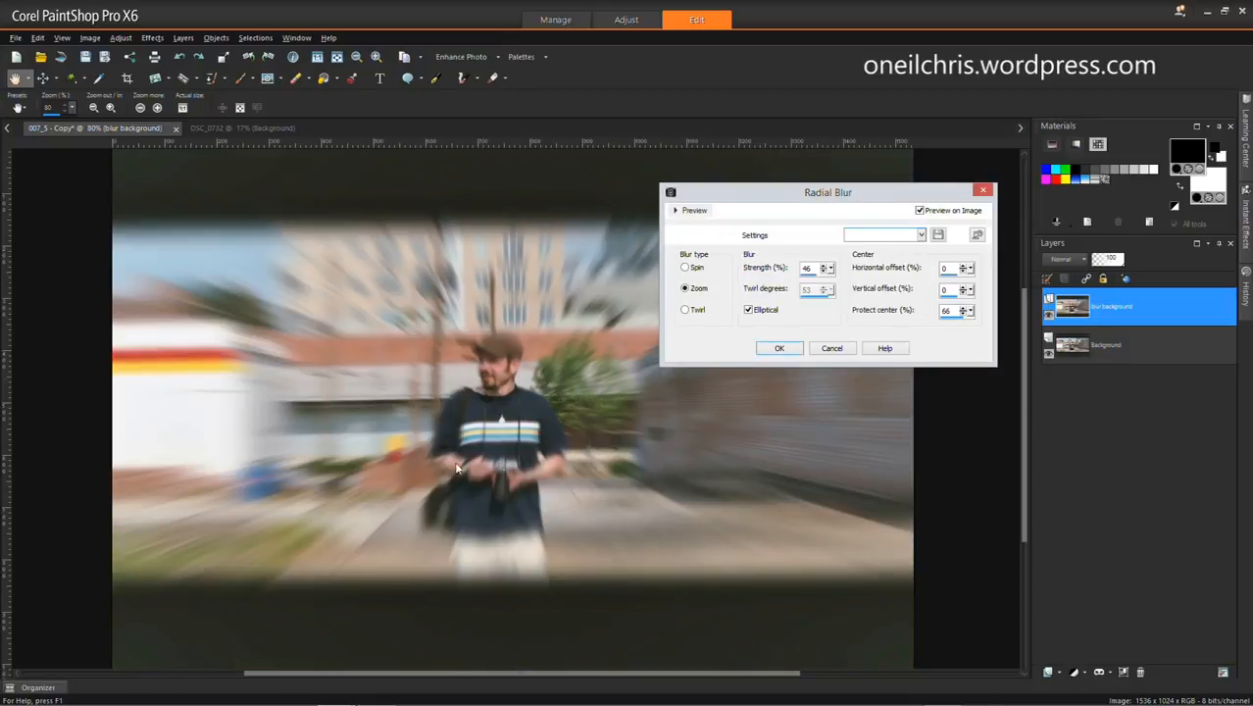
pyautogui.click(685, 310)
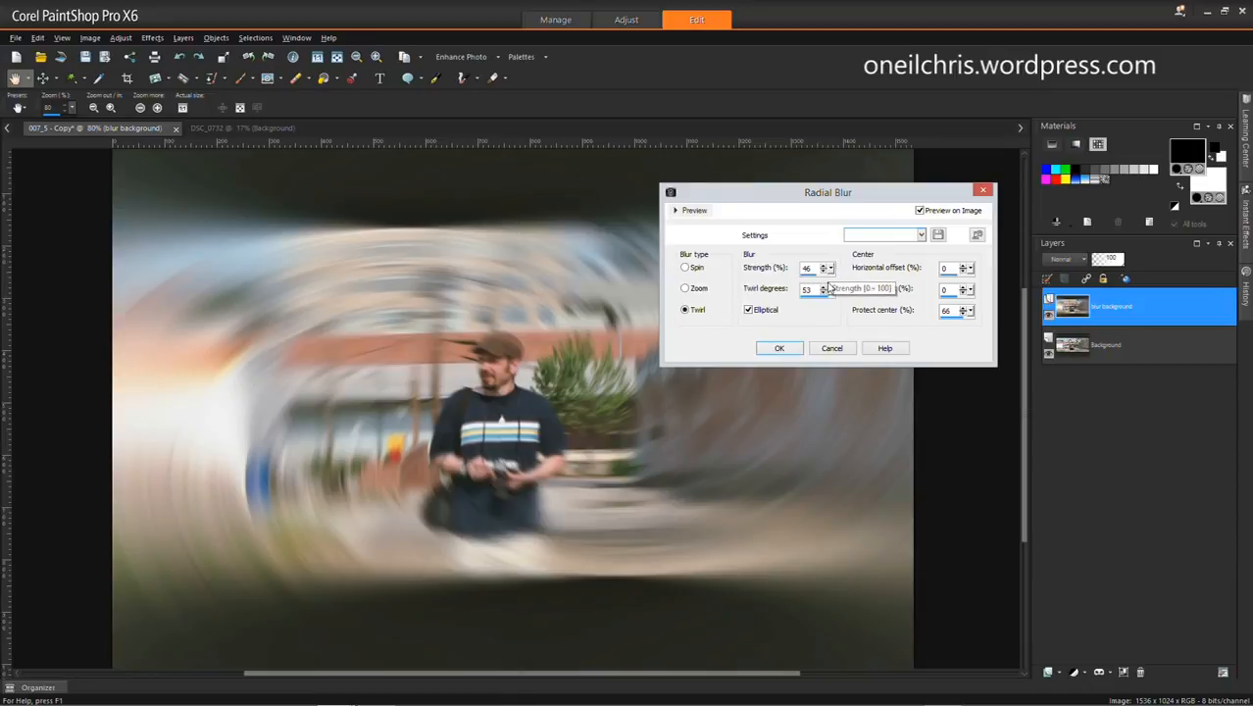
# - Try negative and positive twirl degrees, ending at 29, and compare the Radial Blur with and without the Elliptical option
pyautogui.click(828, 293)
pyautogui.click(829, 293)
pyautogui.click(829, 293)
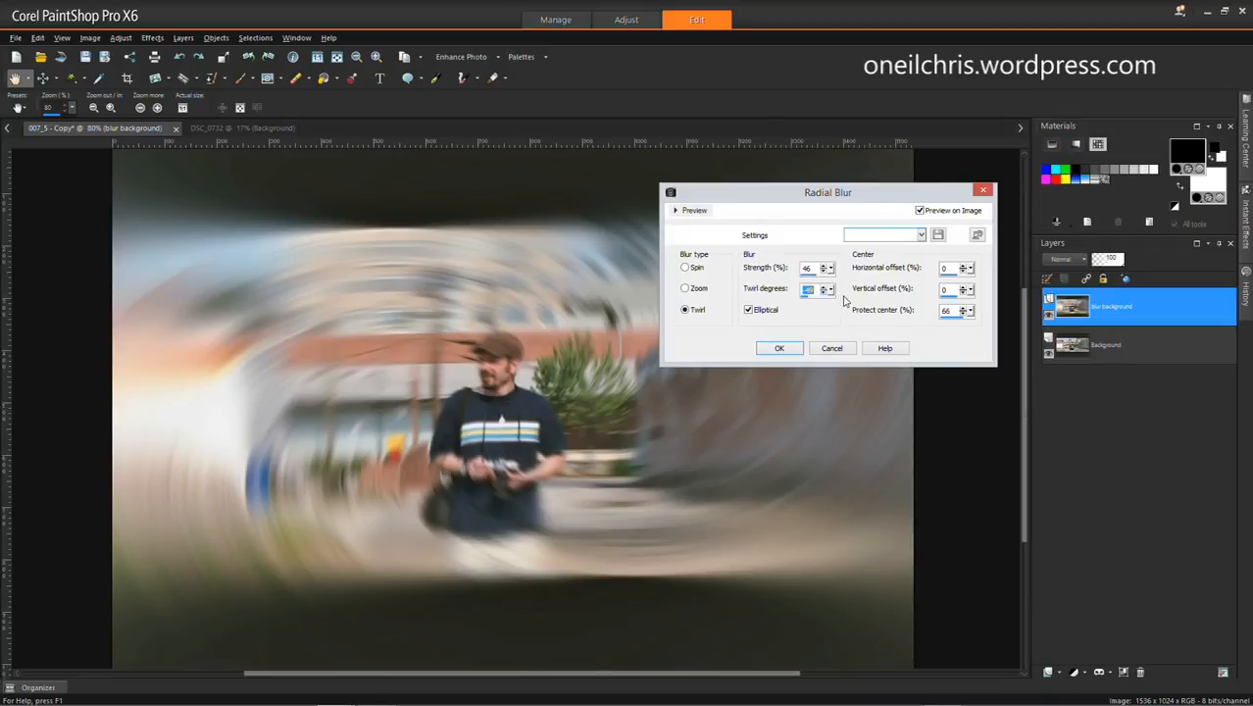
pyautogui.moveTo(830, 297); pyautogui.dragTo(849, 296)
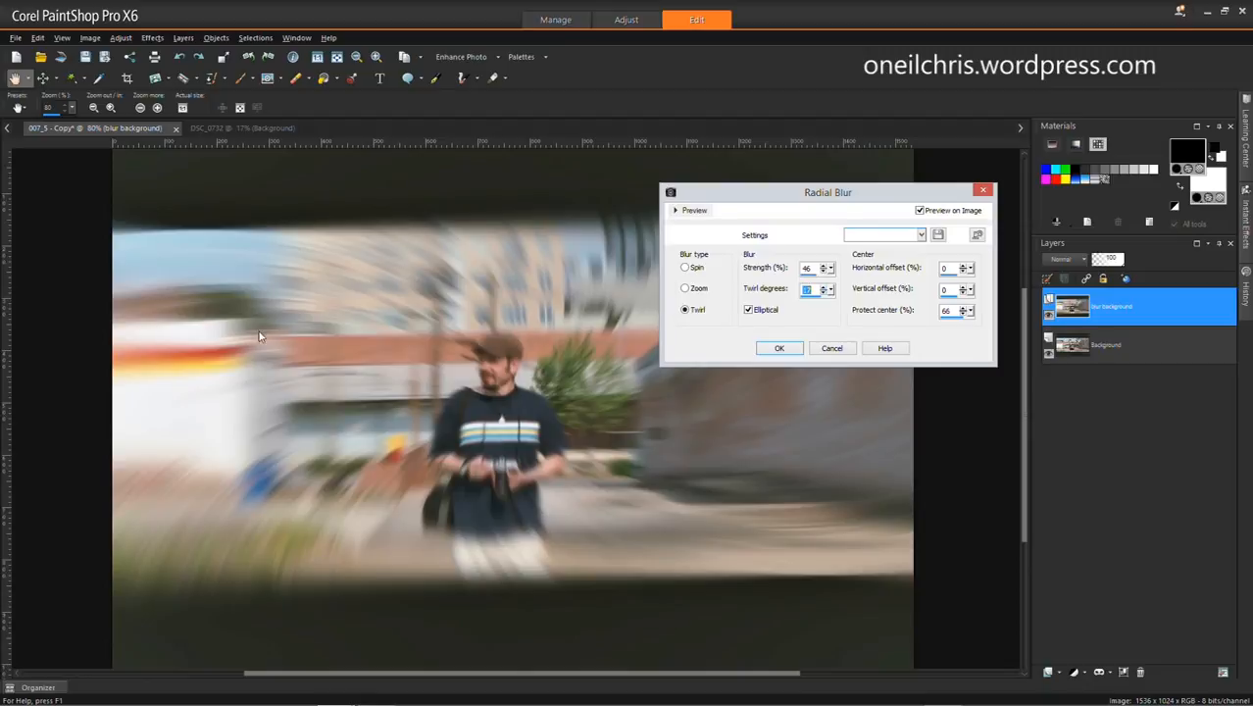
pyautogui.moveTo(831, 290); pyautogui.dragTo(797, 299)
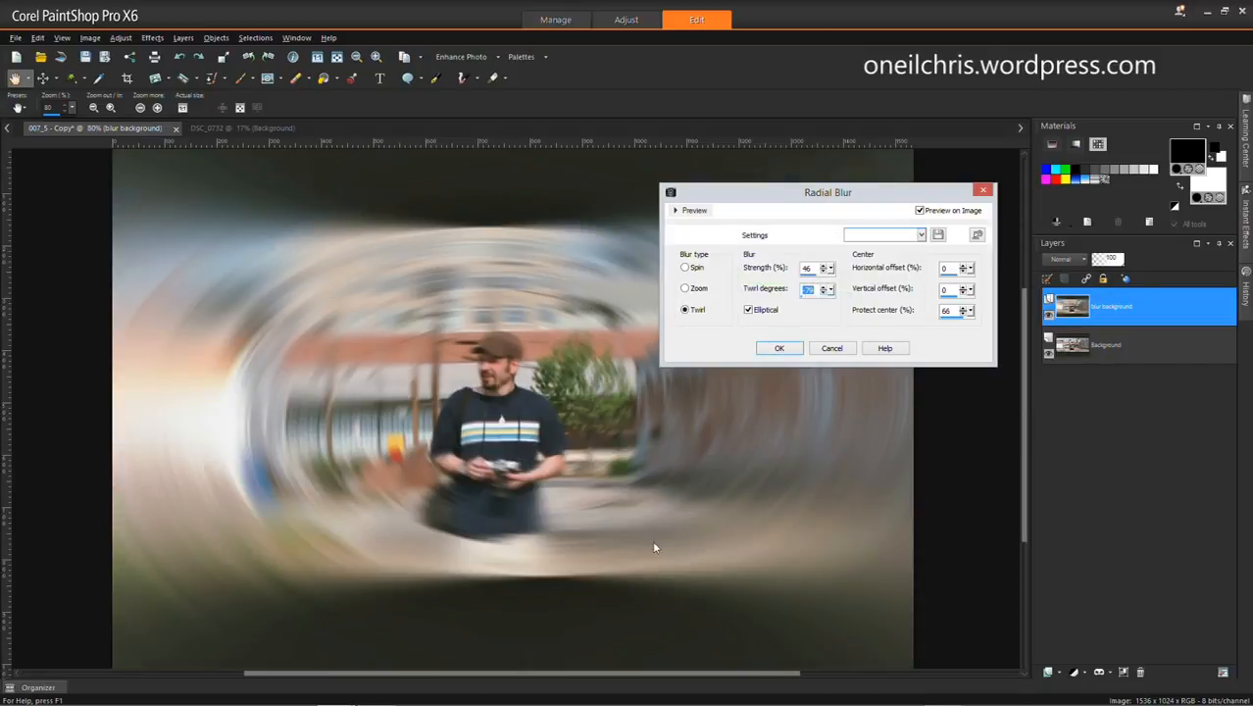
pyautogui.moveTo(831, 290); pyautogui.dragTo(873, 296)
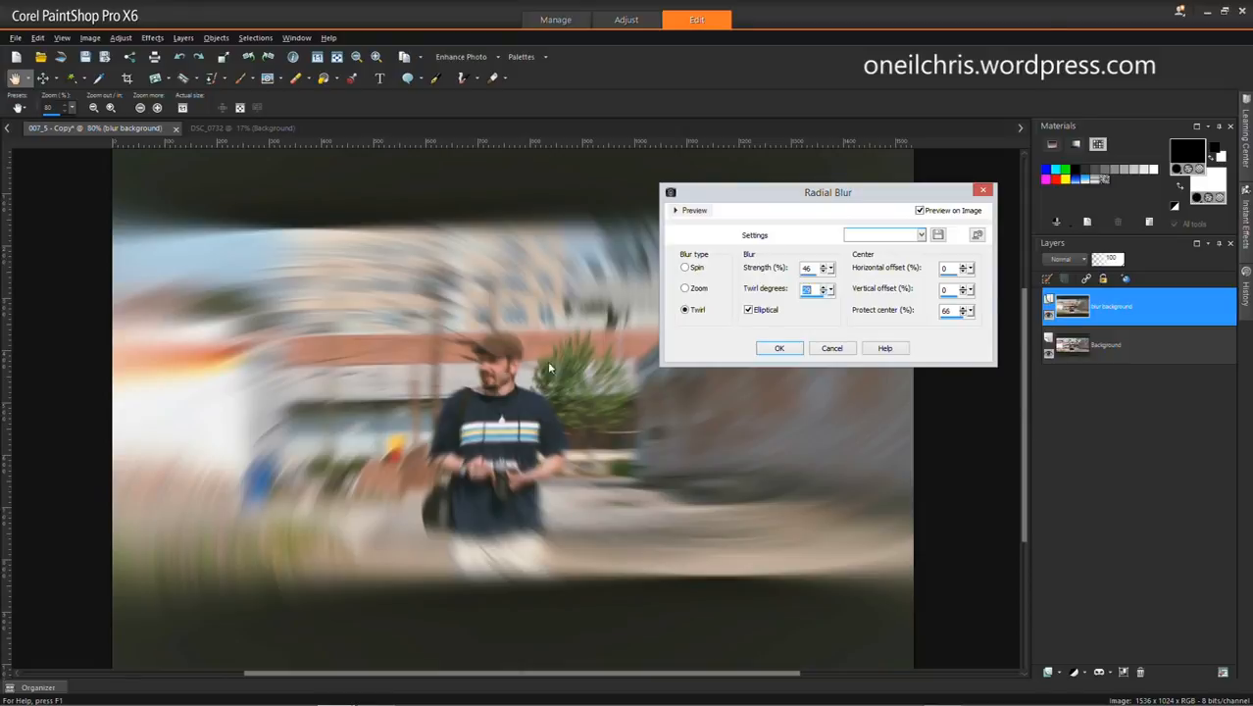
pyautogui.click(751, 310)
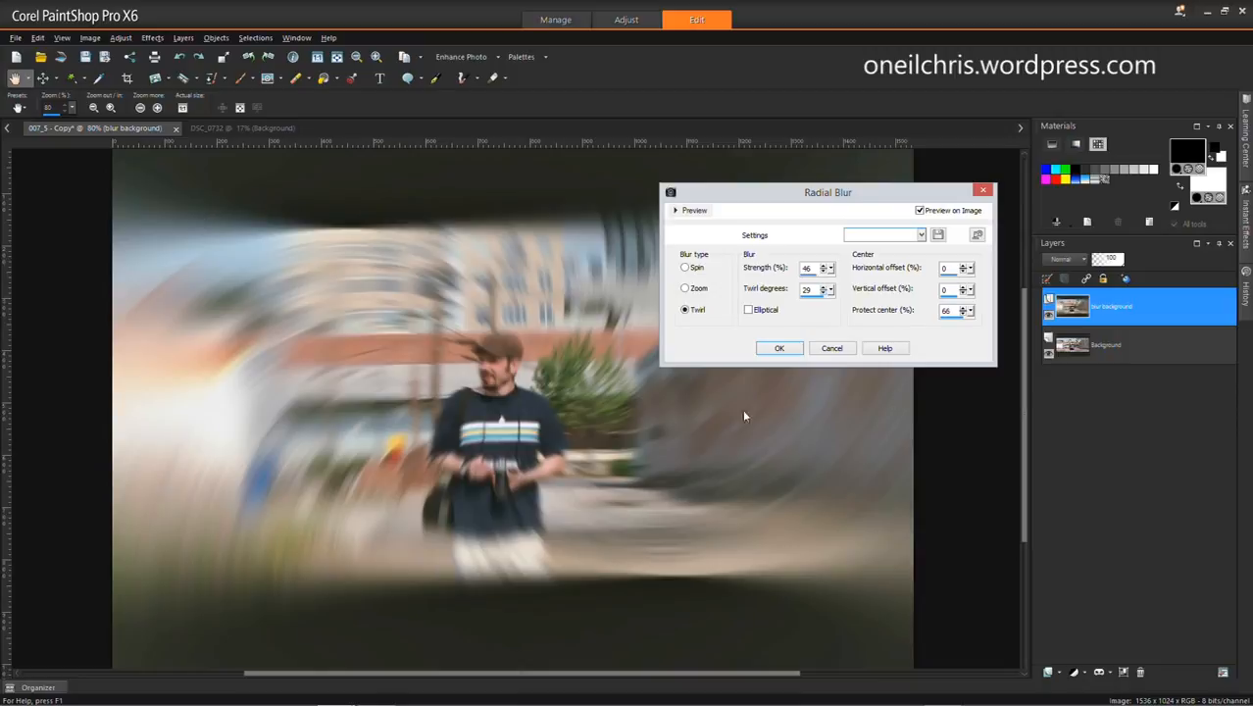
pyautogui.click(748, 310)
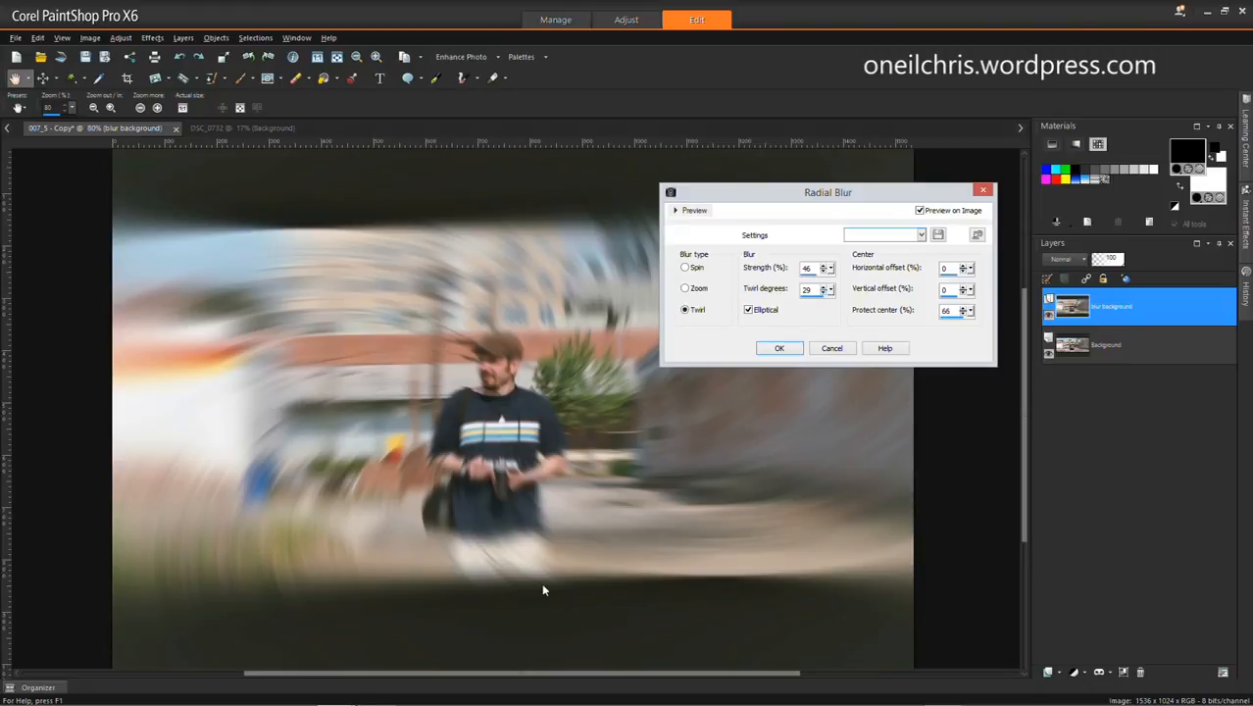
# - Try a horizontal offset of 47, a vertical offset of -43 and center protection of 93, resetting both offsets to 0
pyautogui.click(966, 267)
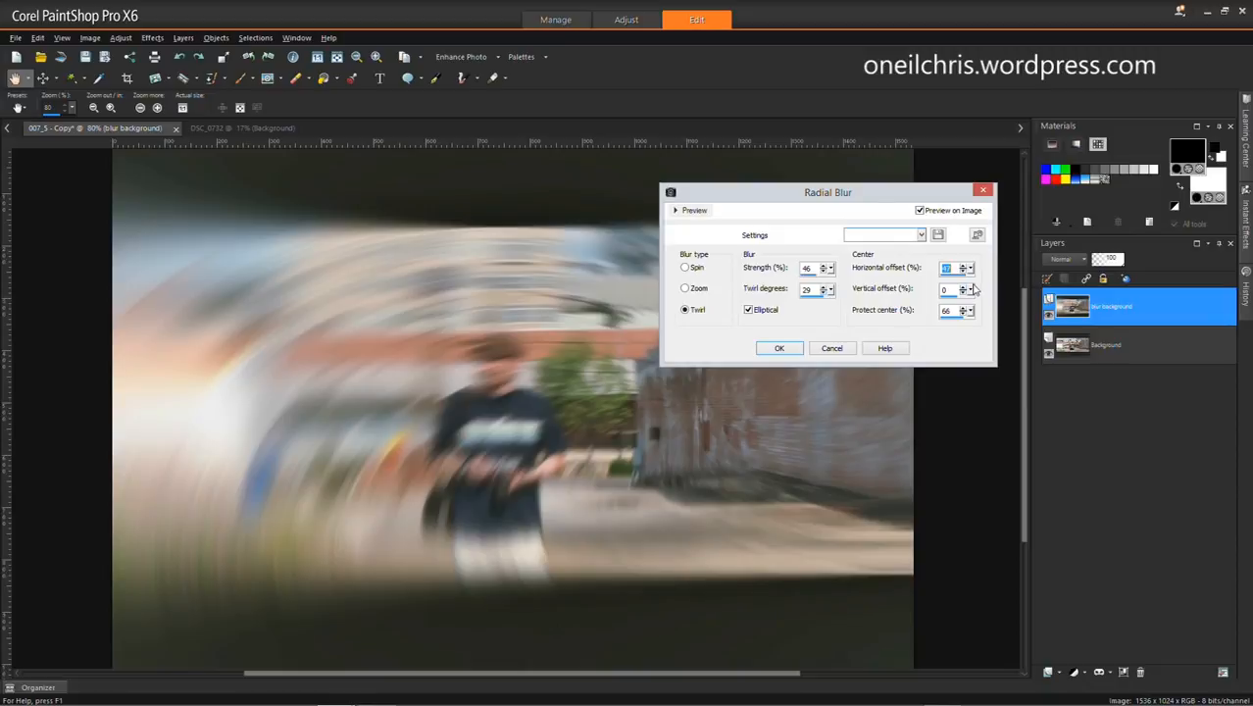
pyautogui.moveTo(971, 291); pyautogui.dragTo(959, 292)
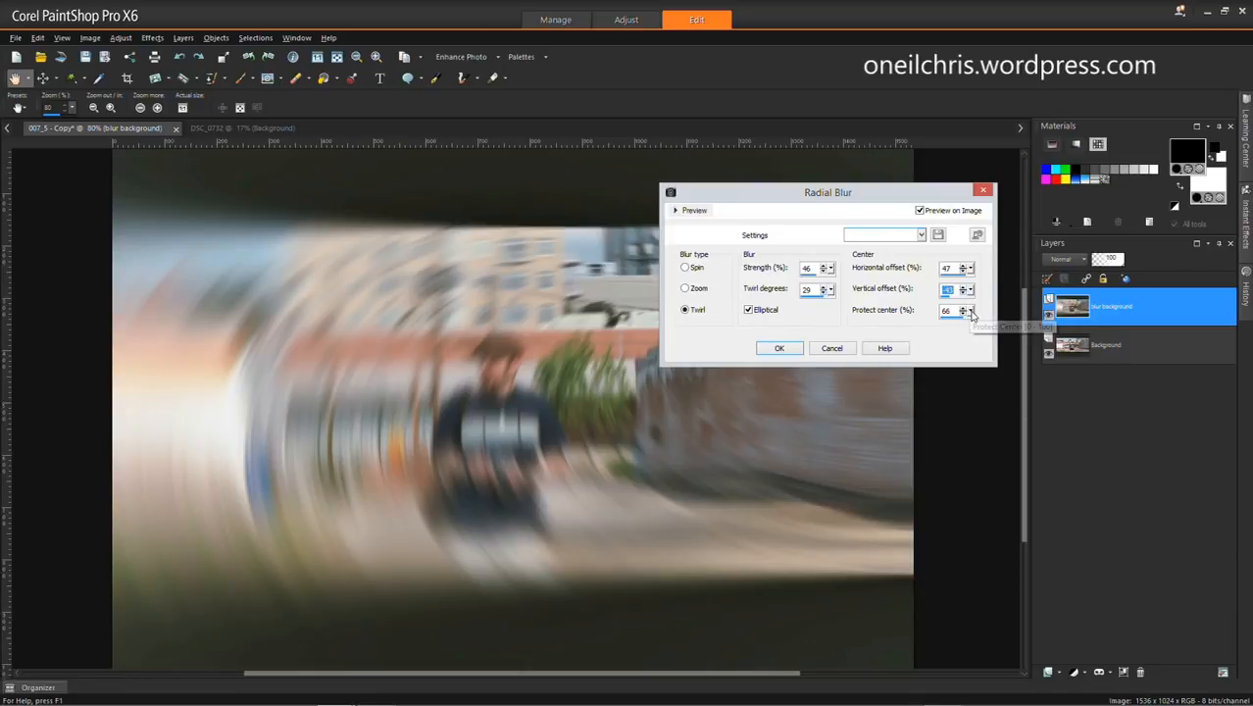
pyautogui.moveTo(971, 311); pyautogui.dragTo(989, 322)
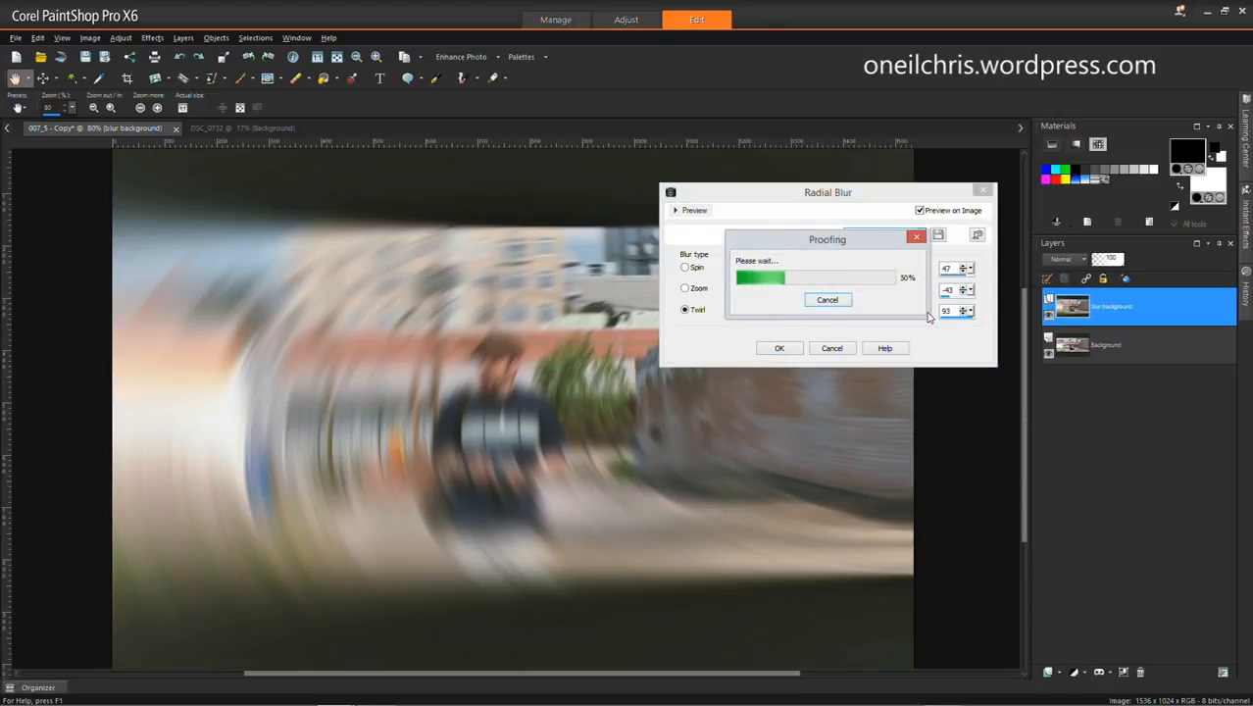
pyautogui.doubleClick(955, 267)
pyautogui.write('0')
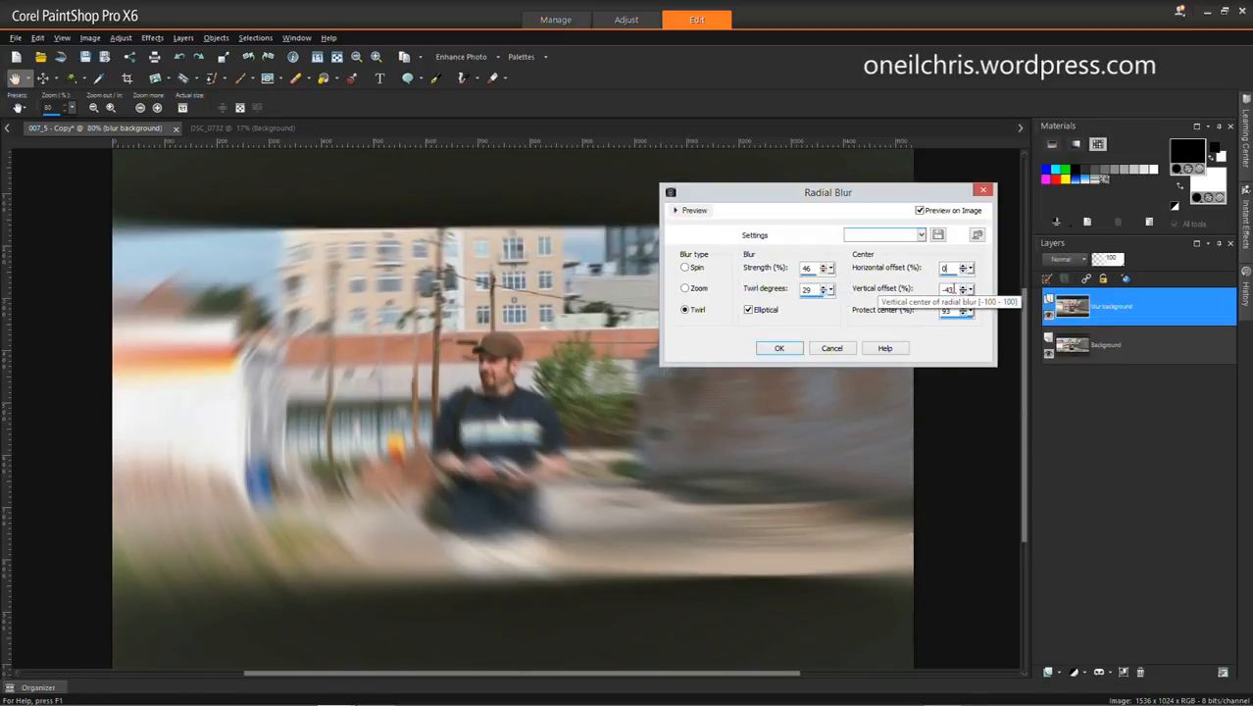
pyautogui.doubleClick(955, 292)
pyautogui.write('0')
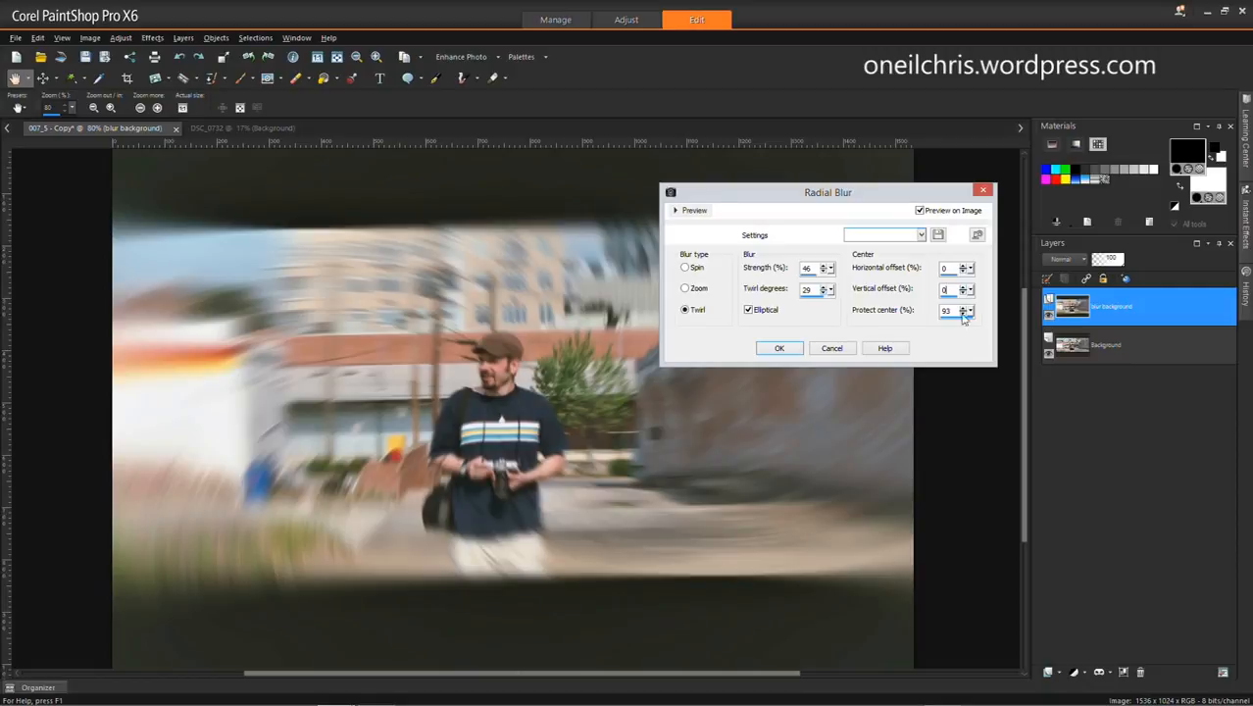
# - Try center protection values of 0 and 42 percent, and cancel the Radial Blur
pyautogui.moveTo(970, 312); pyautogui.dragTo(979, 311)
pyautogui.moveTo(970, 312); pyautogui.dragTo(900, 320)
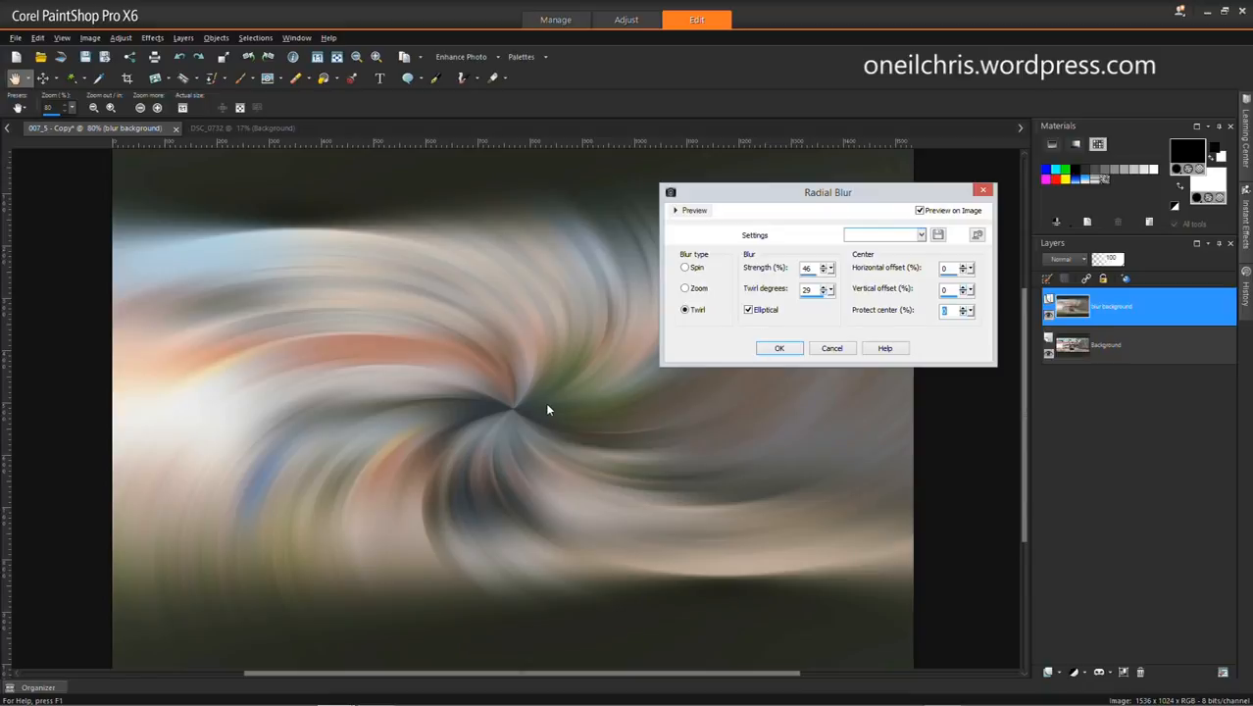
pyautogui.click(967, 315)
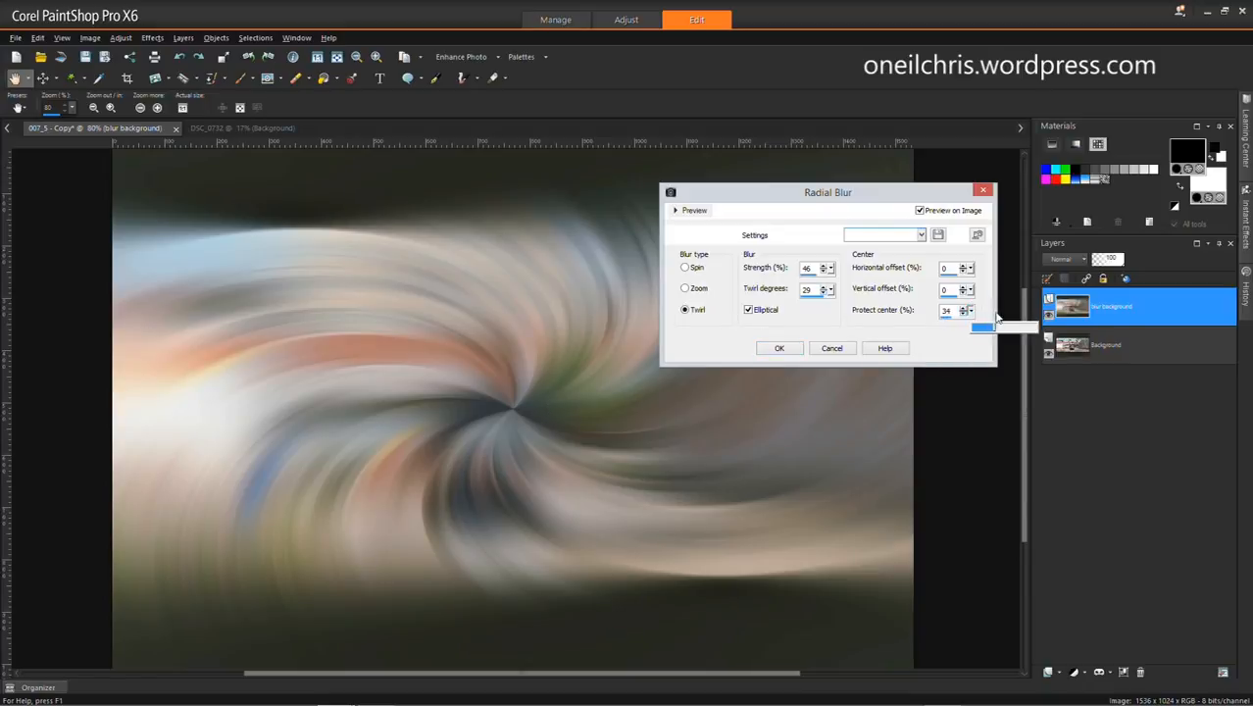
pyautogui.write('42')
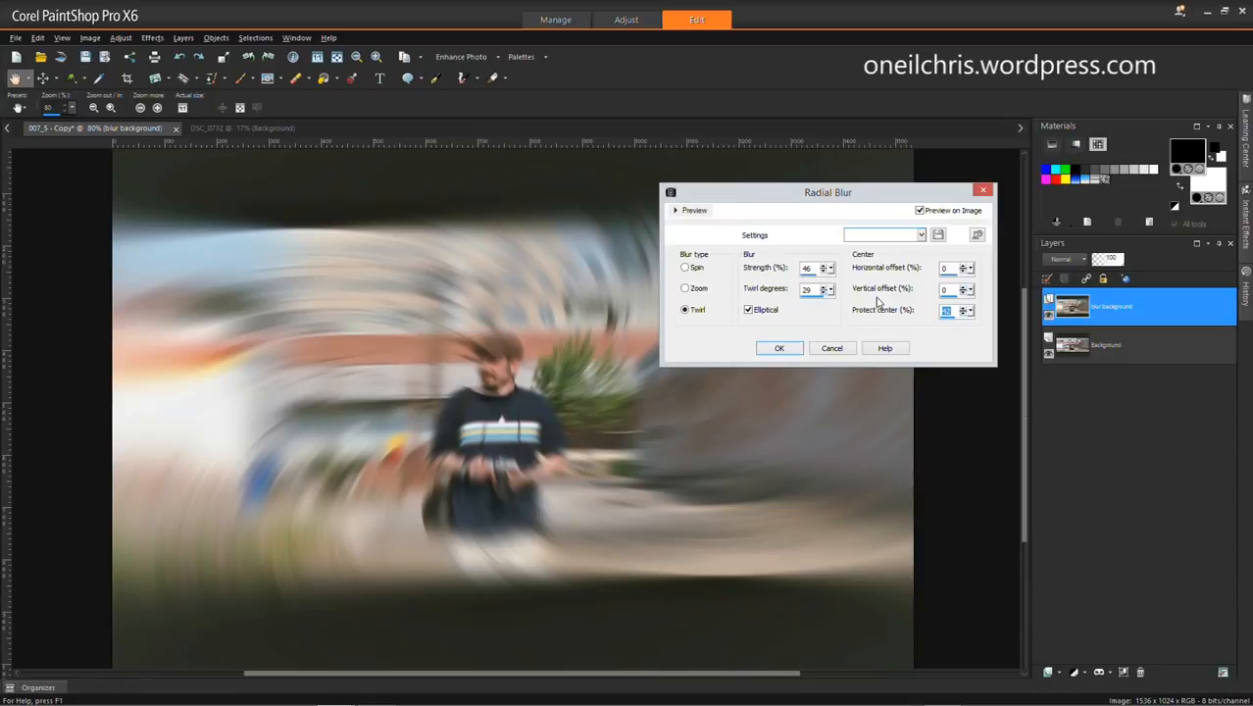
pyautogui.click(831, 348)
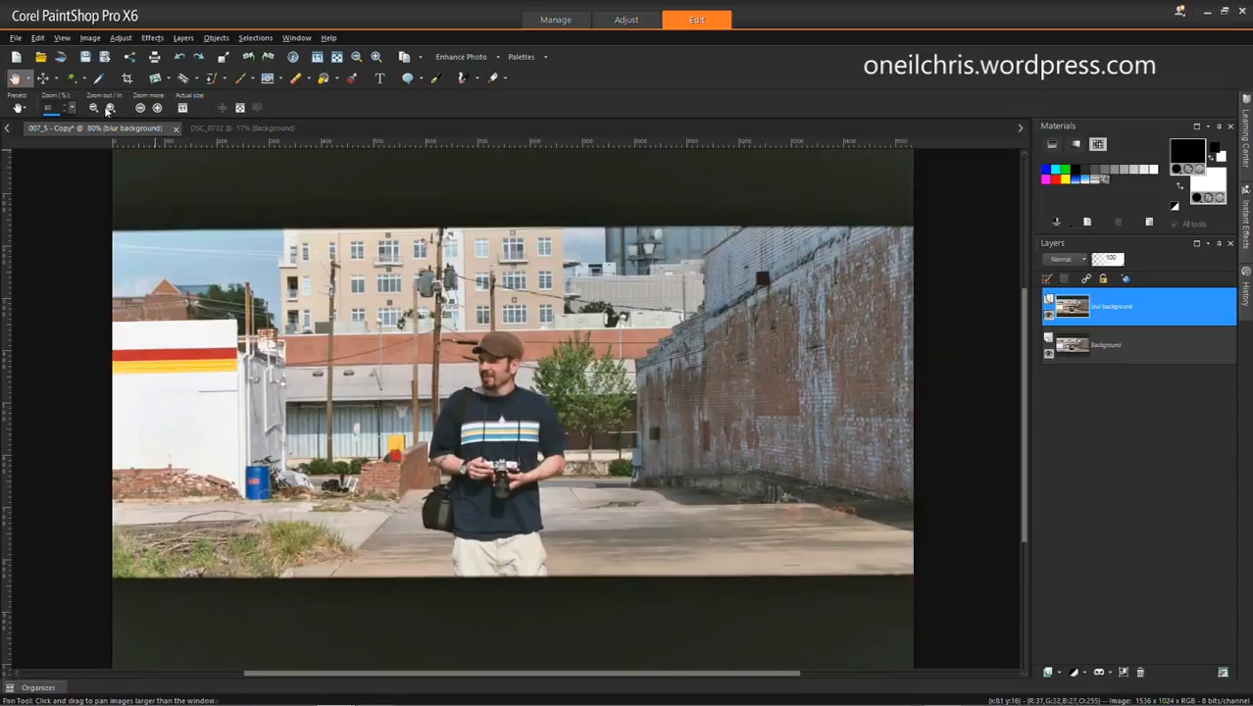
# - Apply the basic Blur adjustment to the blur background layer
pyautogui.click(121, 38)
pyautogui.moveTo(234, 245)
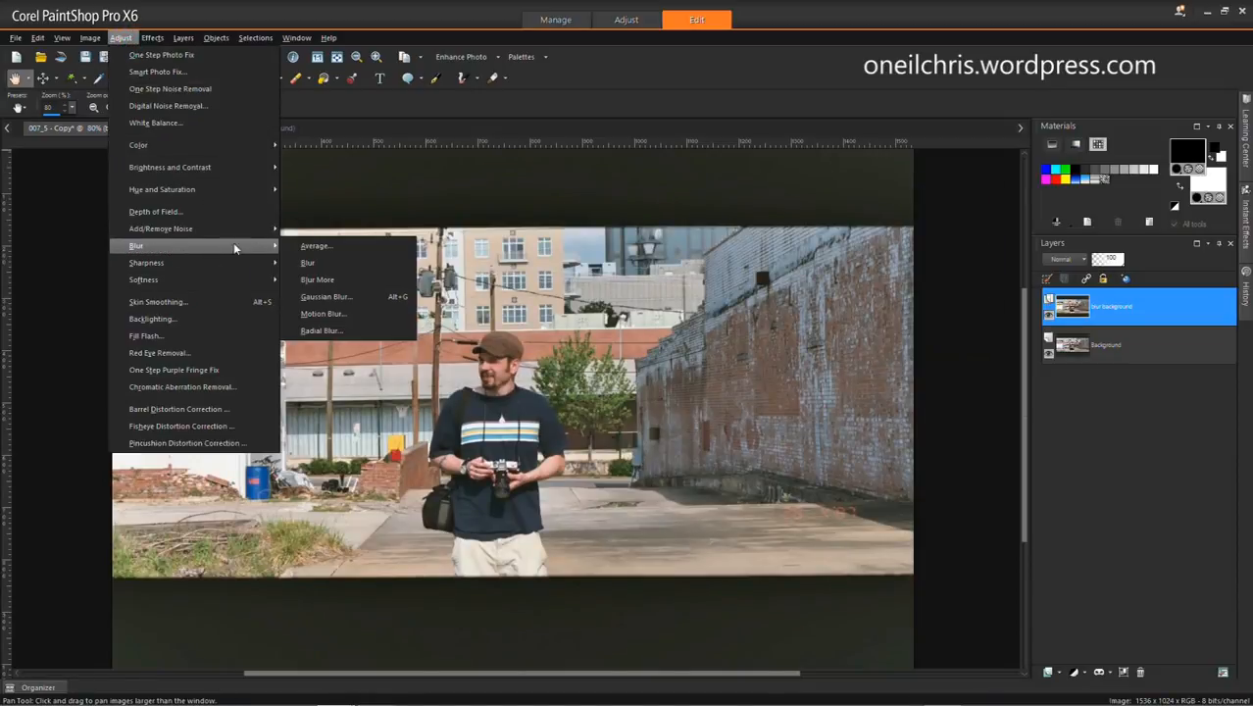
pyautogui.click(320, 262)
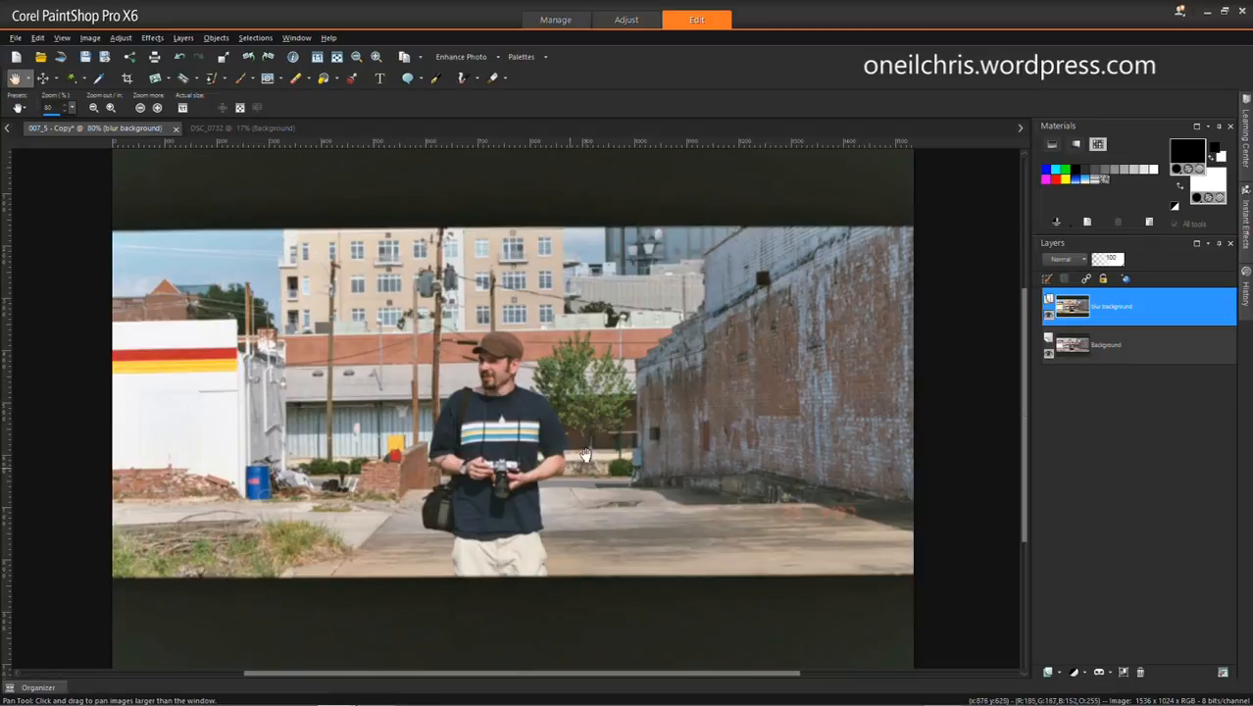
# - Choose the Eraser tool and apply a Twirl Radial Blur with center protection of 66 percent to the blur background layer
pyautogui.click(295, 77)
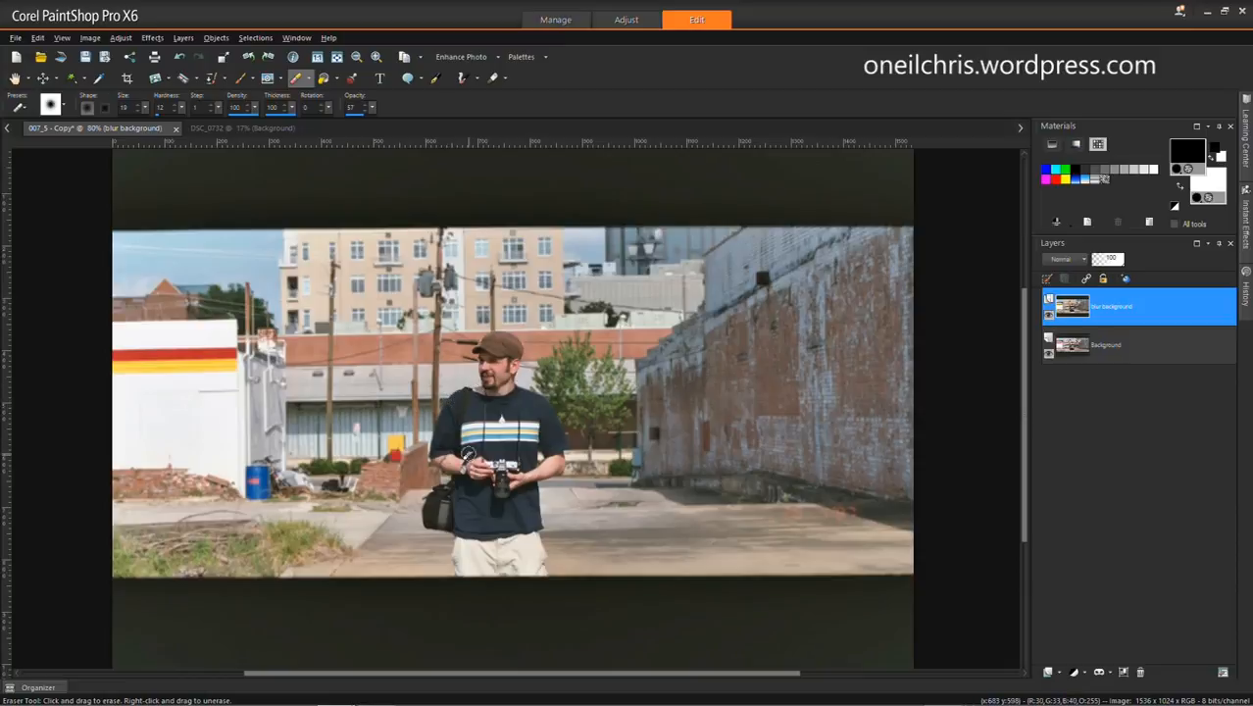
pyautogui.click(511, 379)
pyautogui.click(119, 38)
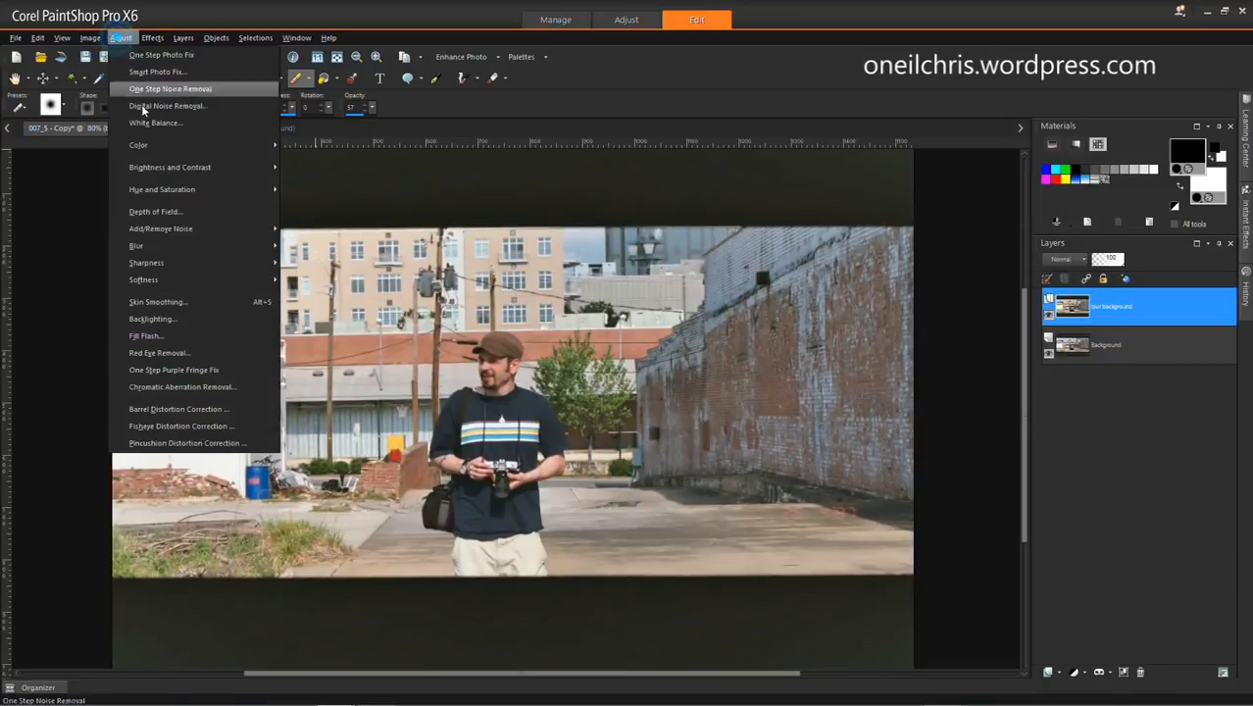
pyautogui.moveTo(184, 245)
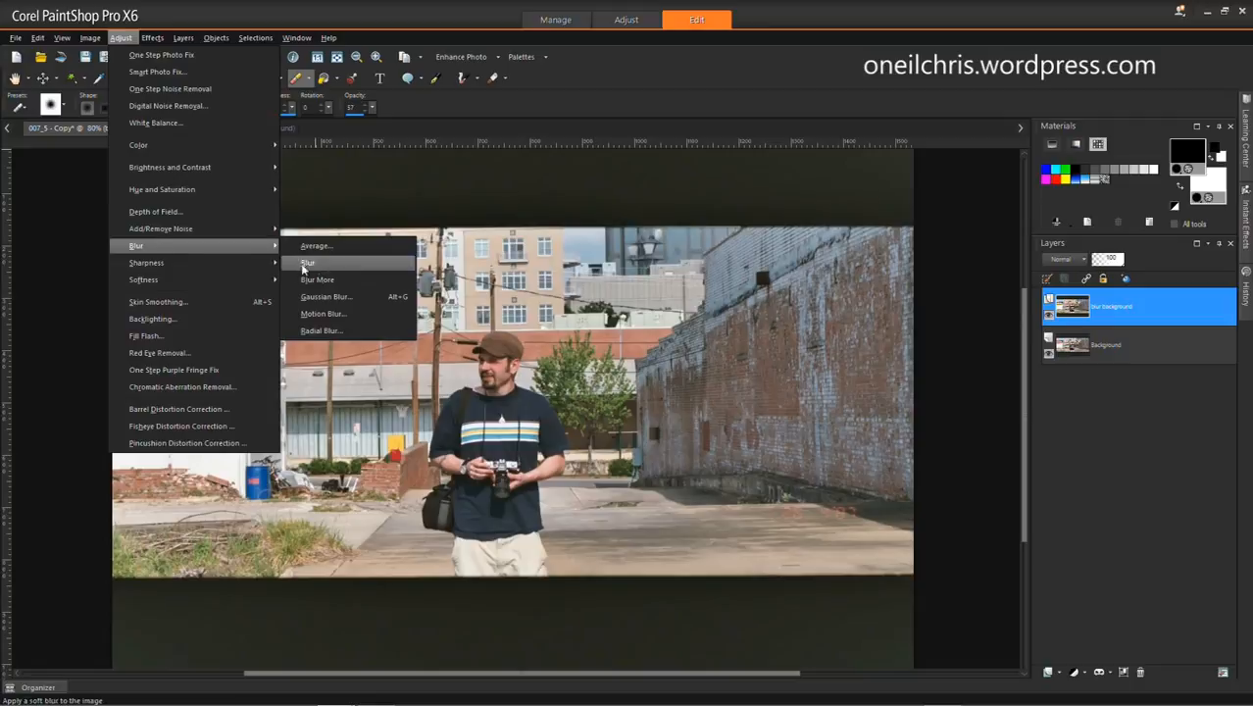
pyautogui.click(324, 330)
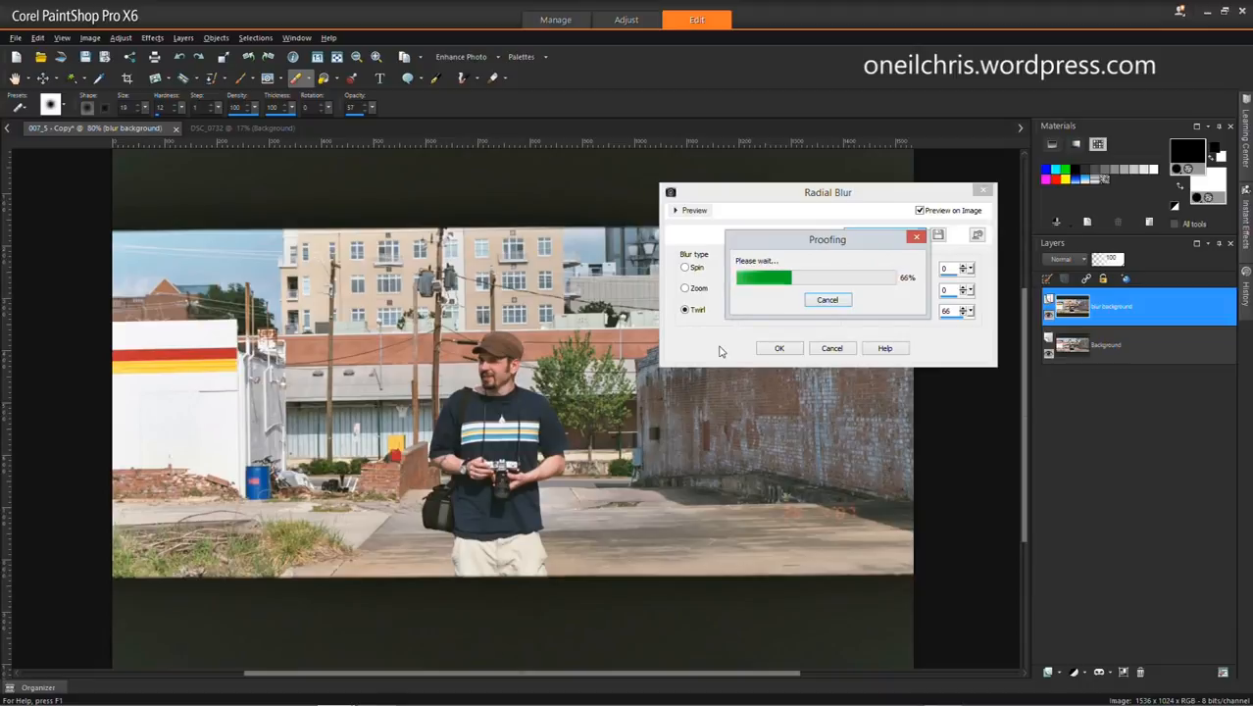
pyautogui.click(780, 349)
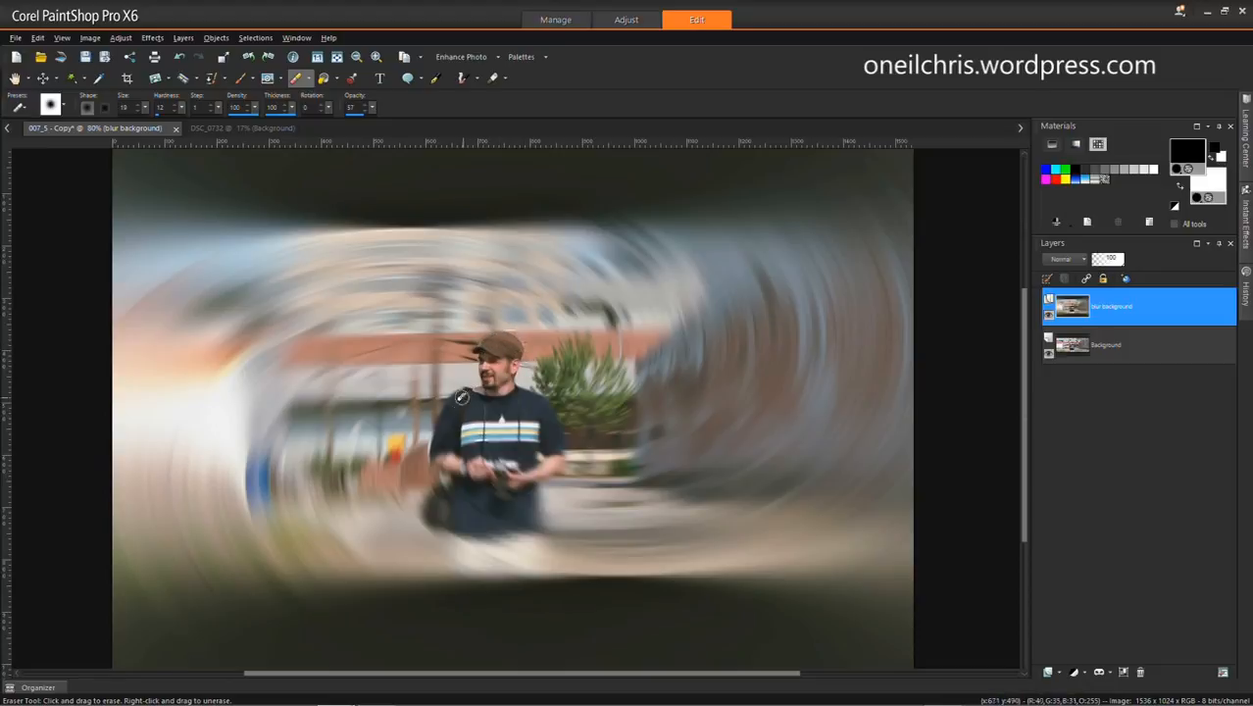
# - Erase the blurred layer over the man's head, shirt, arms and camera to expose the sharp original beneath
pyautogui.moveTo(471, 457)
pyautogui.mouseDown()
pyautogui.moveTo(536, 464)
pyautogui.moveTo(544, 432)
pyautogui.moveTo(548, 471)
pyautogui.moveTo(558, 423)
pyautogui.moveTo(567, 455)
pyautogui.moveTo(556, 441)
pyautogui.moveTo(518, 486)
pyautogui.moveTo(512, 452)
pyautogui.moveTo(478, 471)
pyautogui.moveTo(485, 454)
pyautogui.moveTo(510, 482)
pyautogui.moveTo(491, 486)
pyautogui.moveTo(527, 473)
pyautogui.mouseUp()
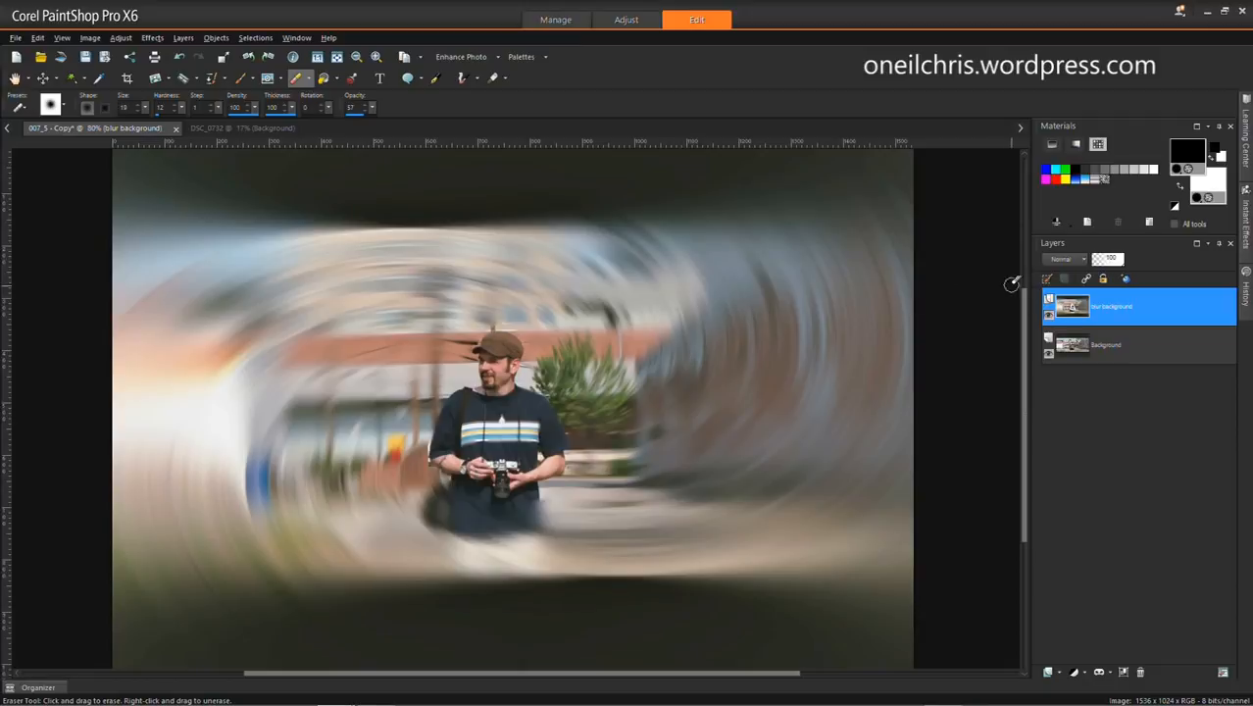
# - Examine the blur background layer's general properties, blend ranges and layer styles, and close the properties without changes
pyautogui.doubleClick(1071, 307)
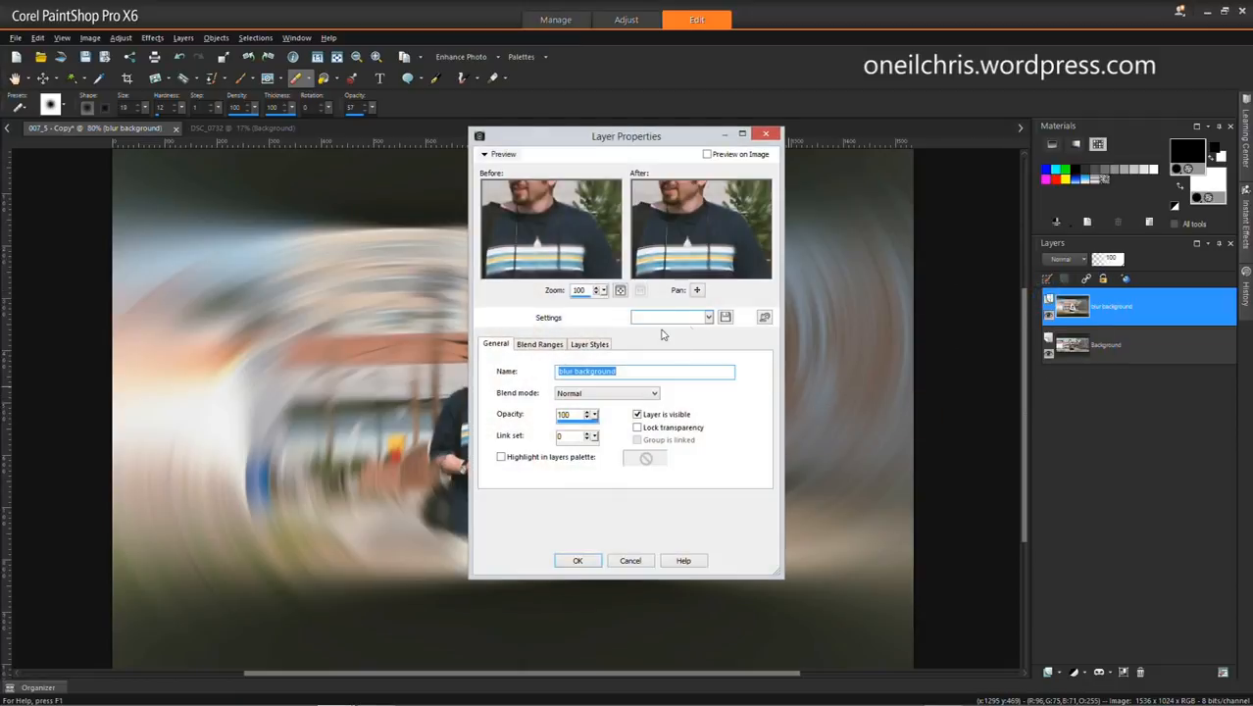
pyautogui.click(538, 345)
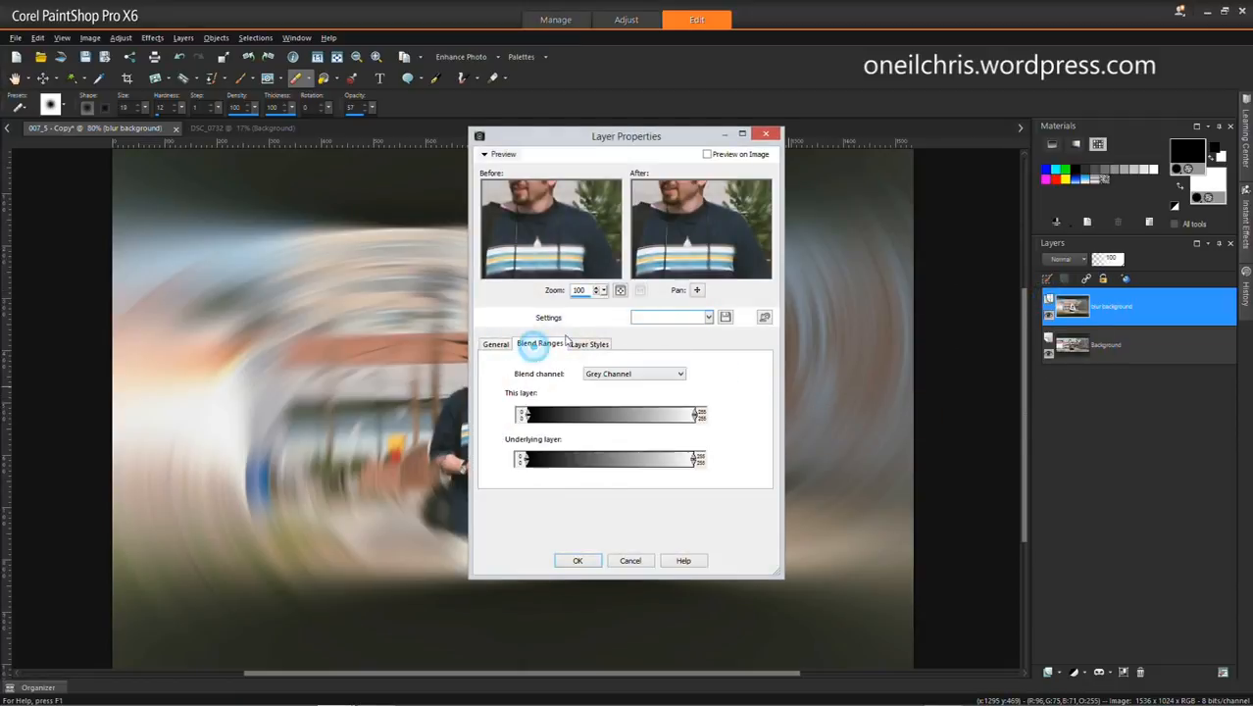
pyautogui.click(591, 344)
pyautogui.click(495, 344)
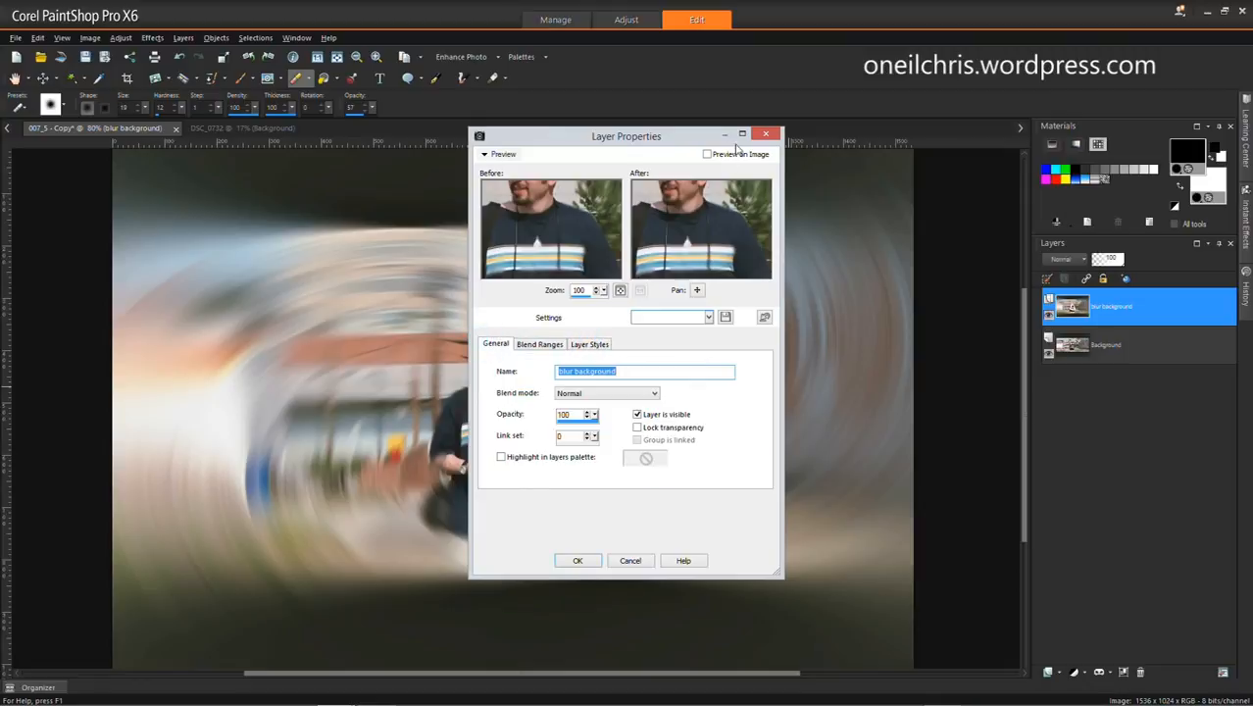
pyautogui.click(766, 134)
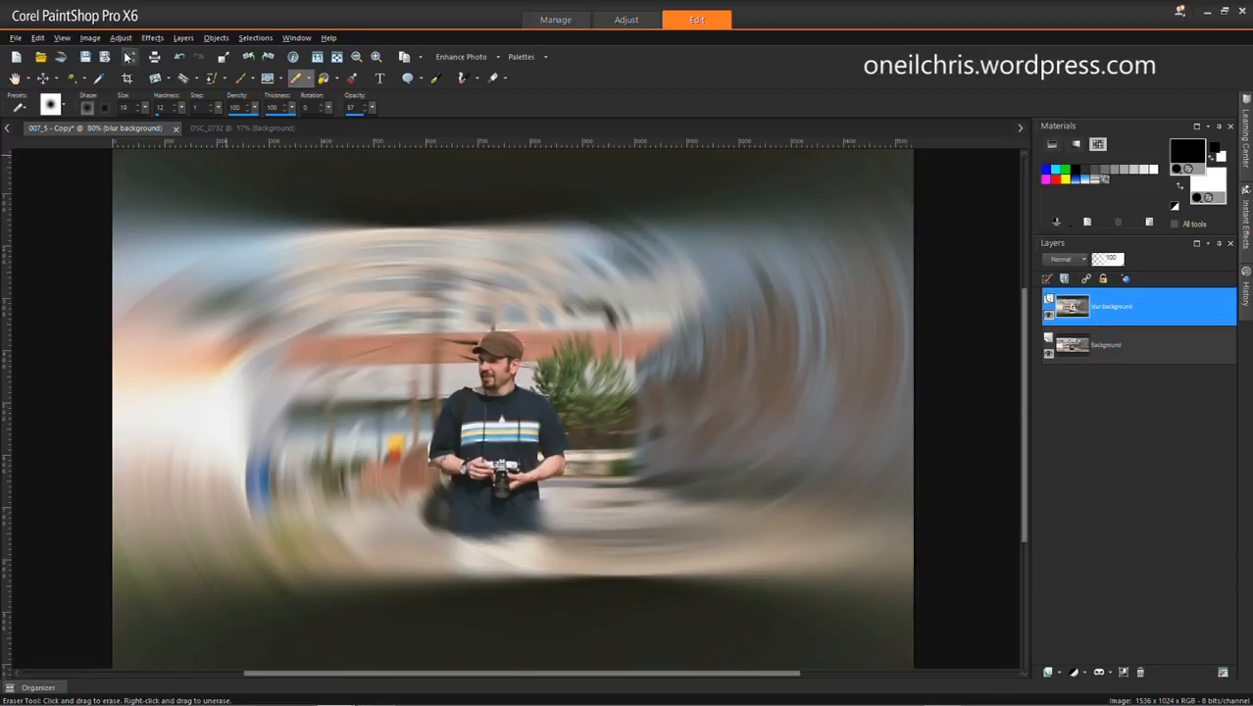
# - Review the Depth of Field settings and the available Blur adjustments without applying any of them
pyautogui.click(120, 37)
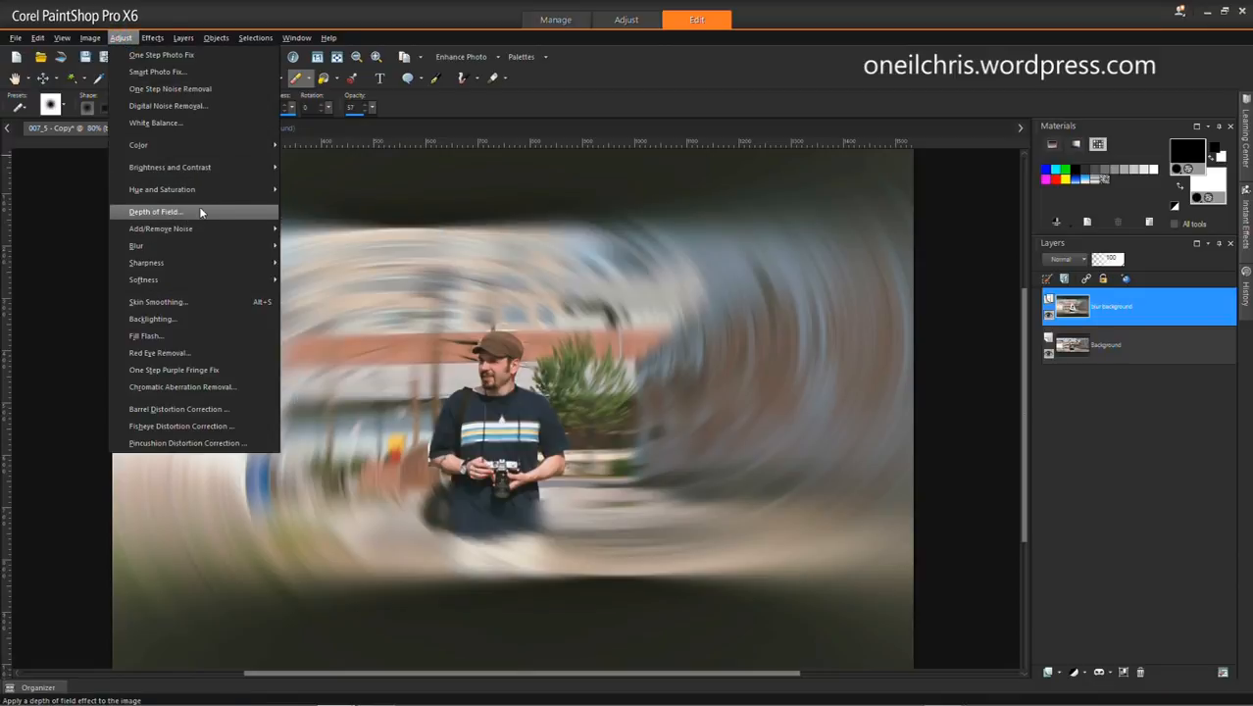
pyautogui.click(199, 211)
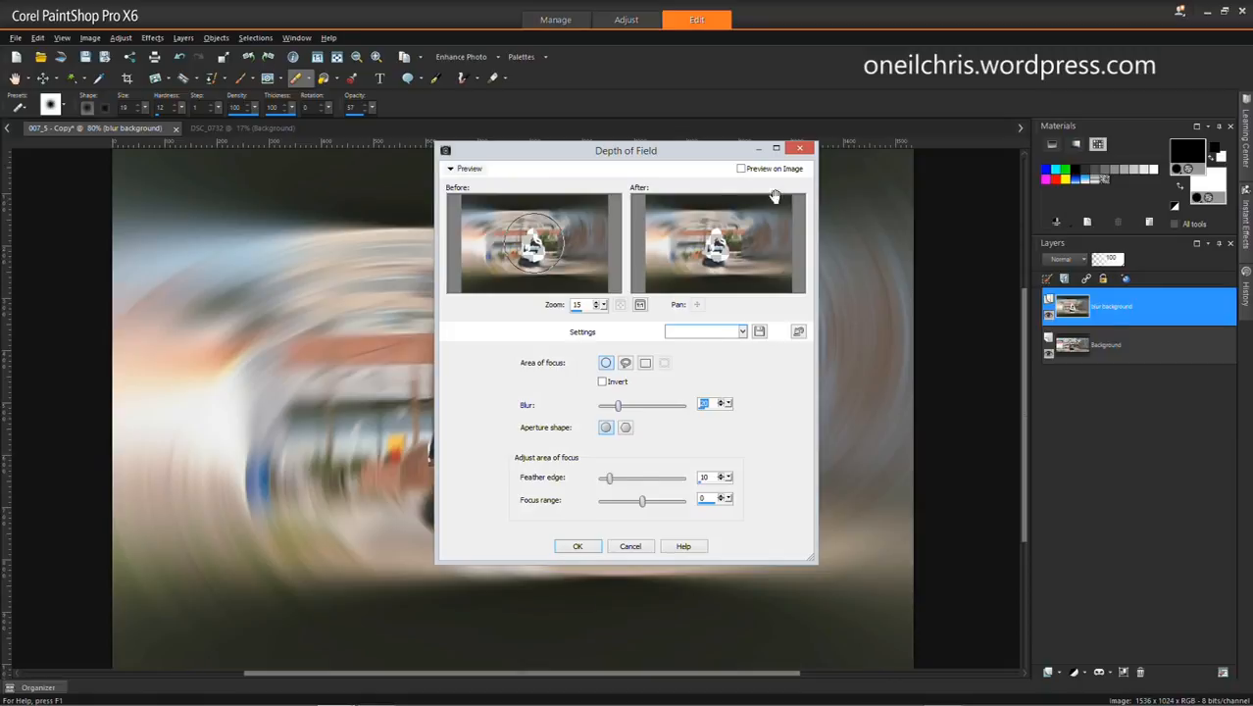
pyautogui.click(799, 149)
pyautogui.click(119, 39)
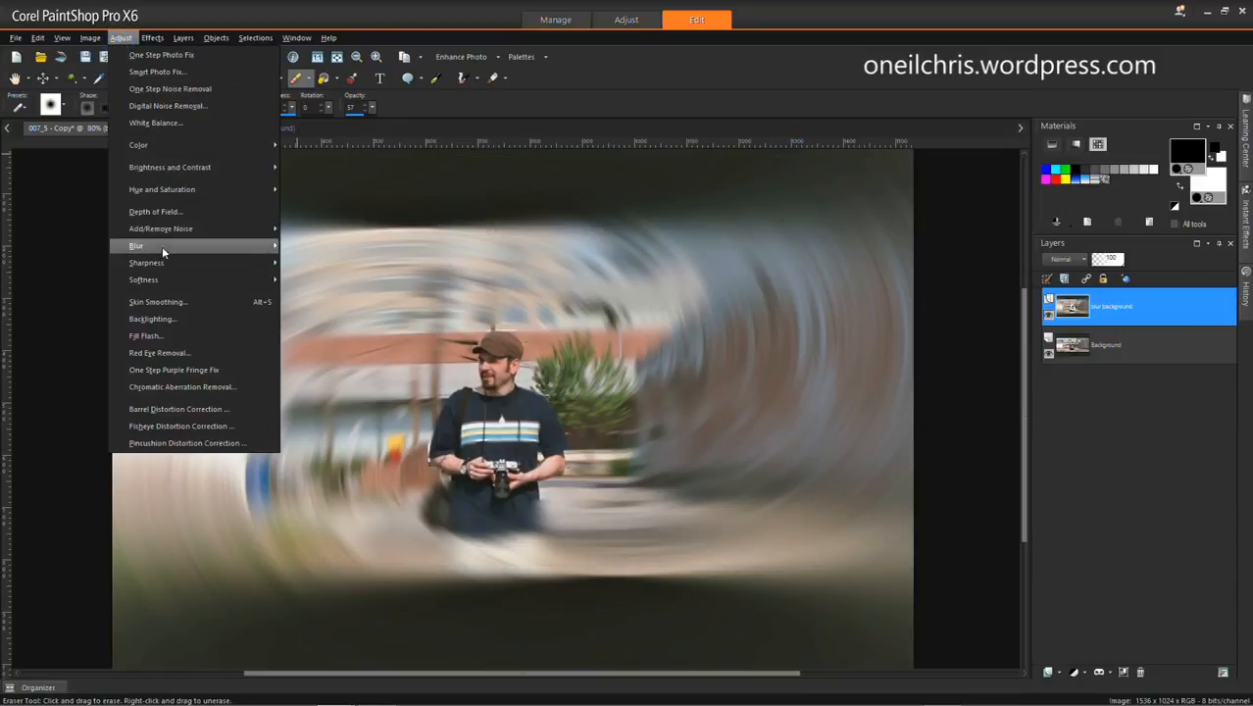
pyautogui.moveTo(232, 247)
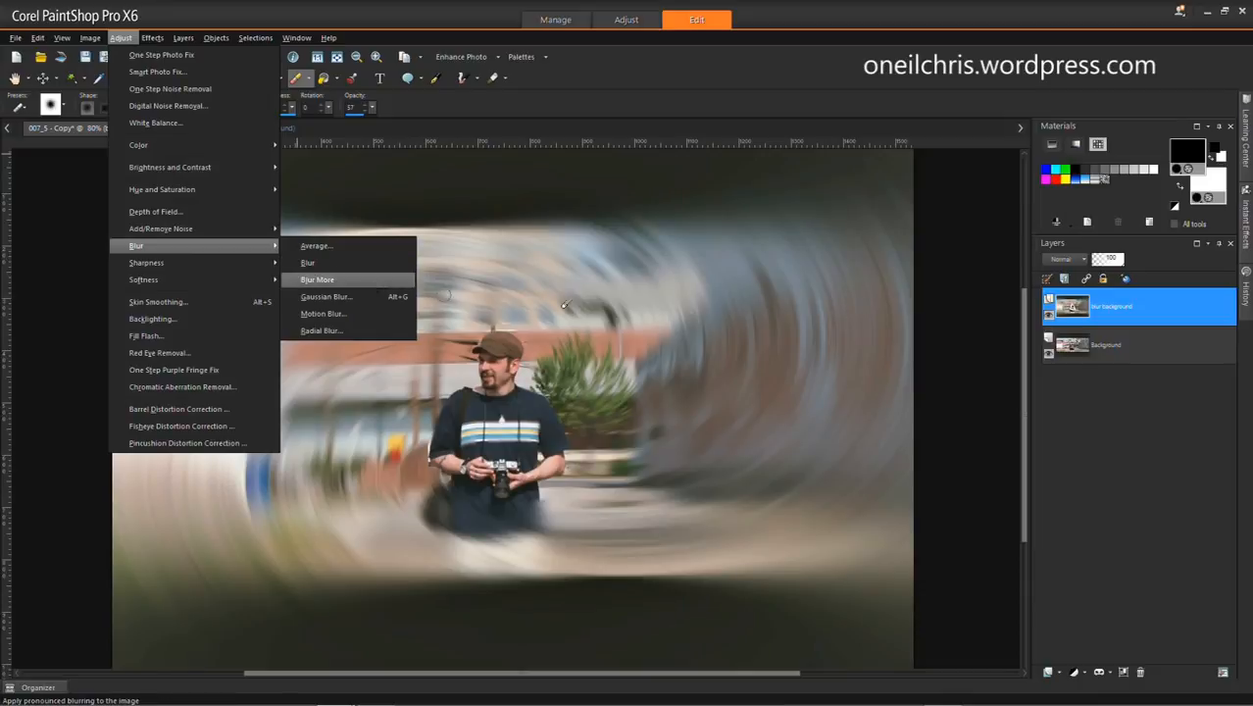
pyautogui.click(962, 324)
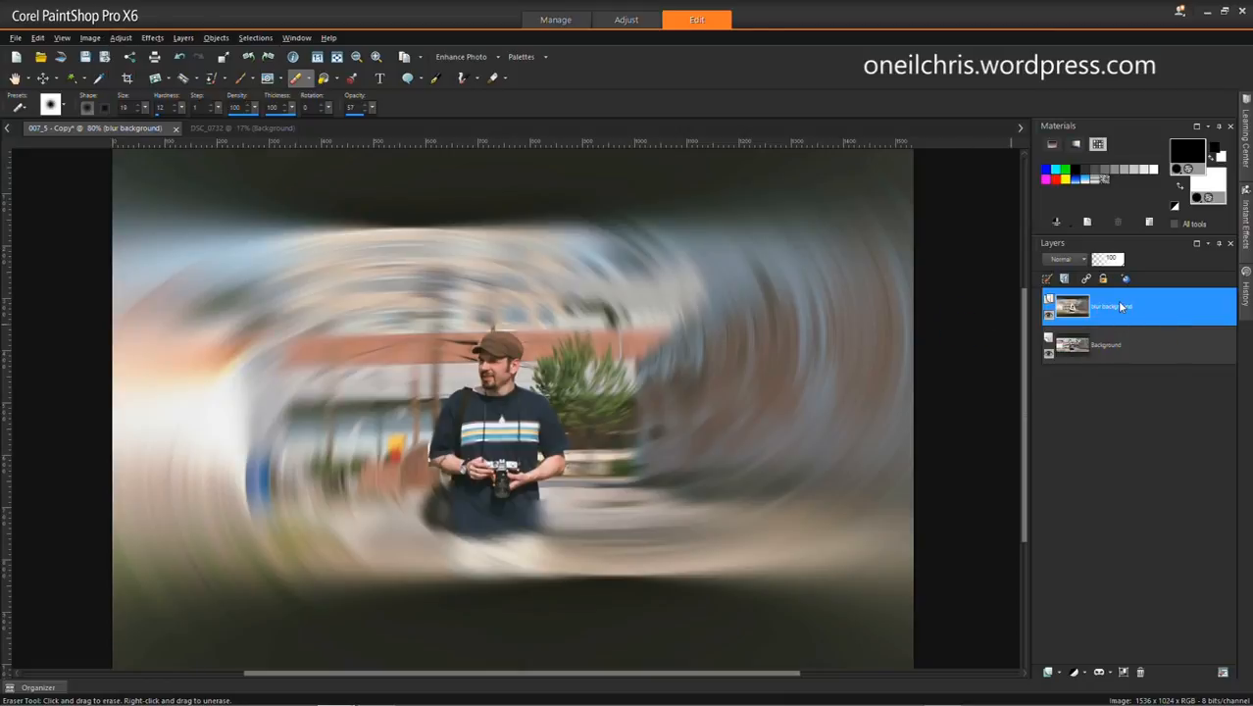
pyautogui.moveTo(1108, 342)
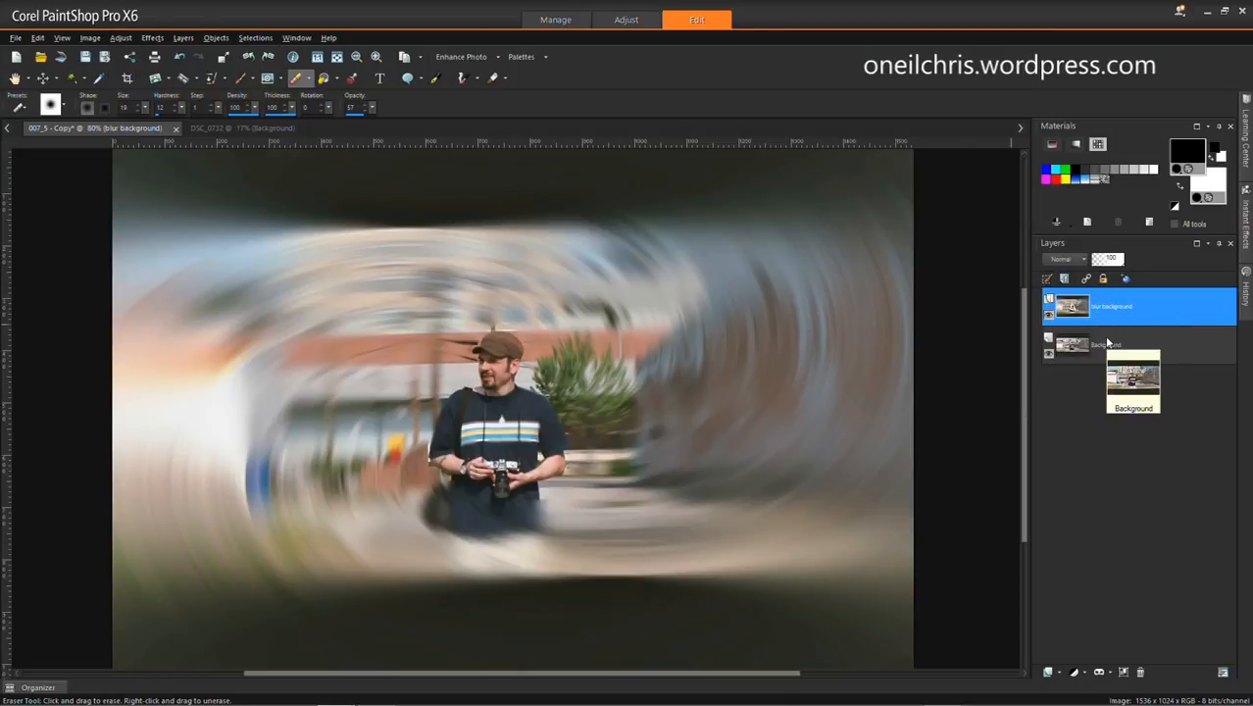